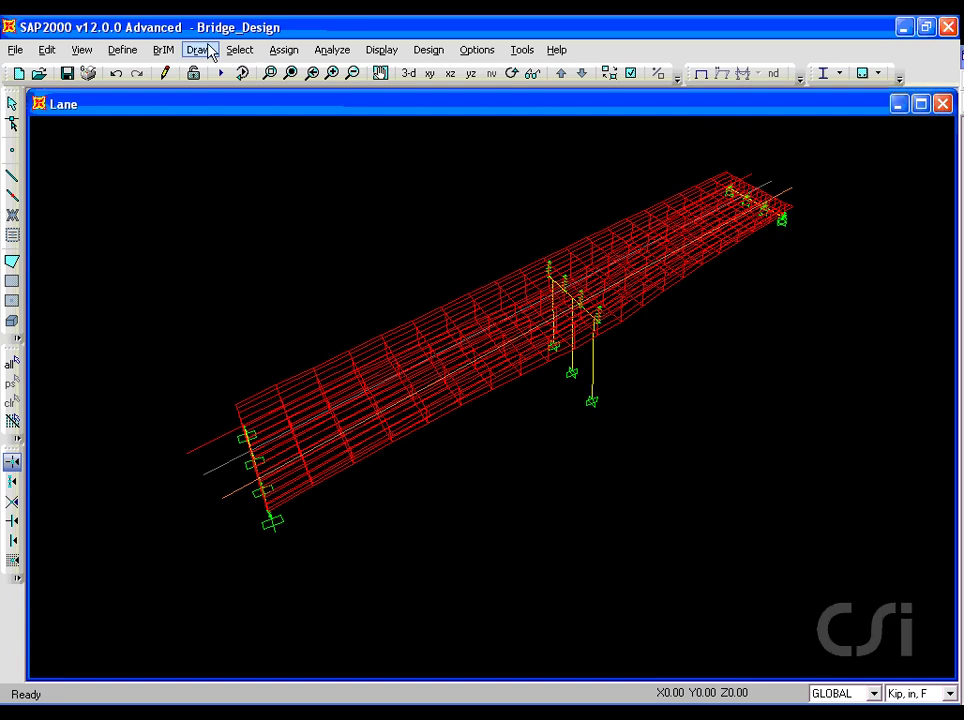
- Open the bridge object data for BOBJ1 from the BrIM bridge objects list
{"action": "left_click", "coordinate": [163, 49]}
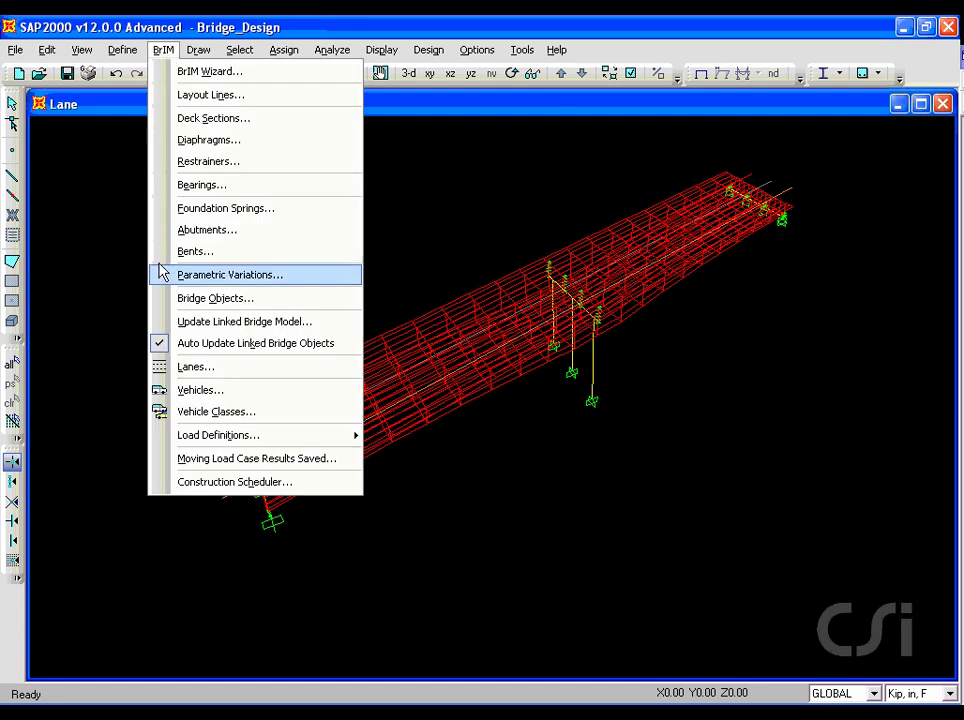
{"action": "left_click", "coordinate": [272, 299]}
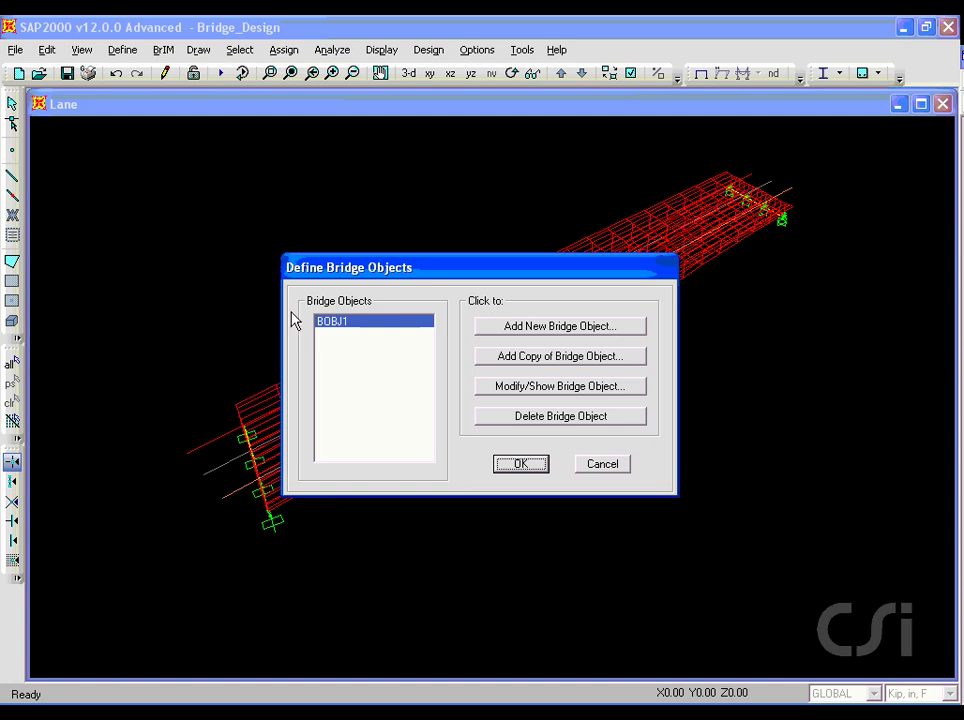
{"action": "left_click", "coordinate": [525, 386]}
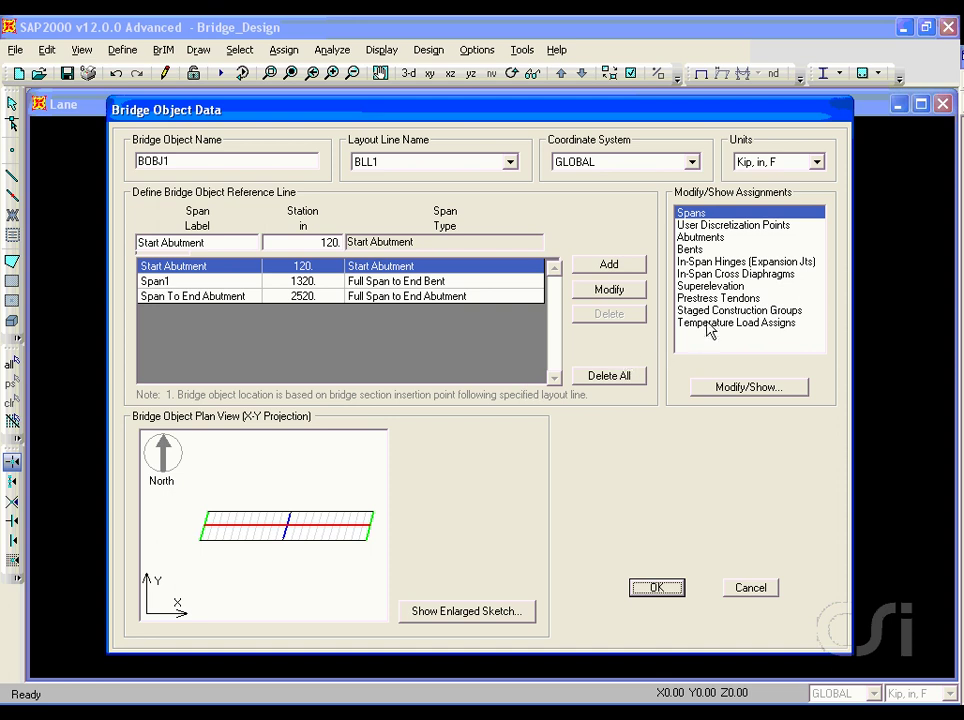
- Show BOBJ1's prestress tendon assignments and review tendon TEN1's data
{"action": "left_click_drag", "start_coordinate": [674, 300], "coordinate": [763, 305]}
{"action": "left_click", "coordinate": [758, 299]}
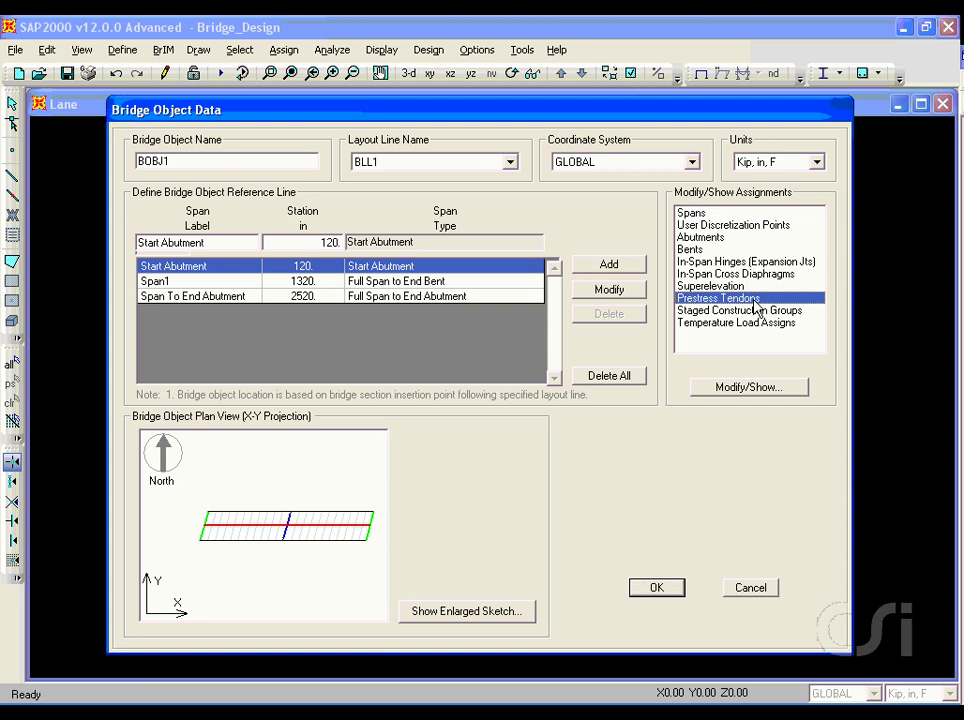
{"action": "left_click", "coordinate": [742, 390]}
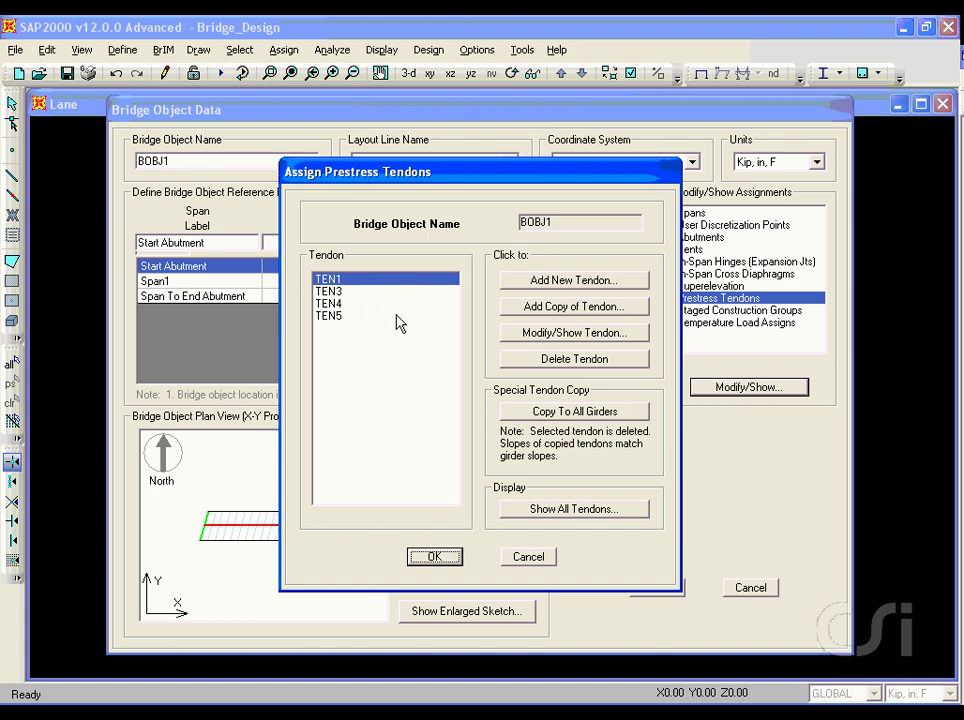
{"action": "left_click", "coordinate": [556, 338]}
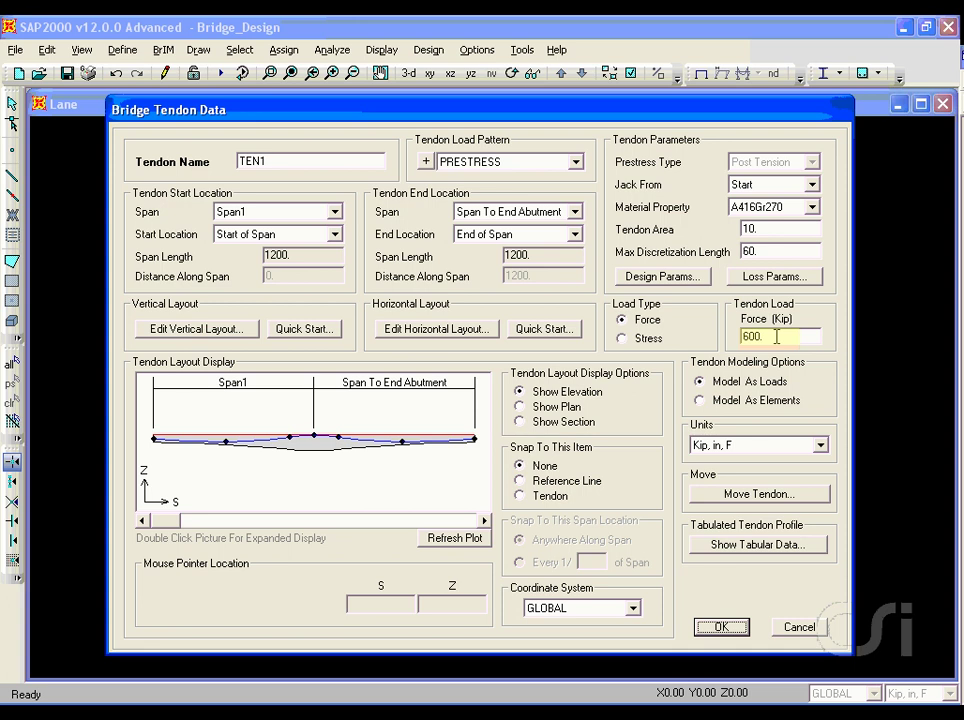
{"action": "left_click", "coordinate": [720, 630]}
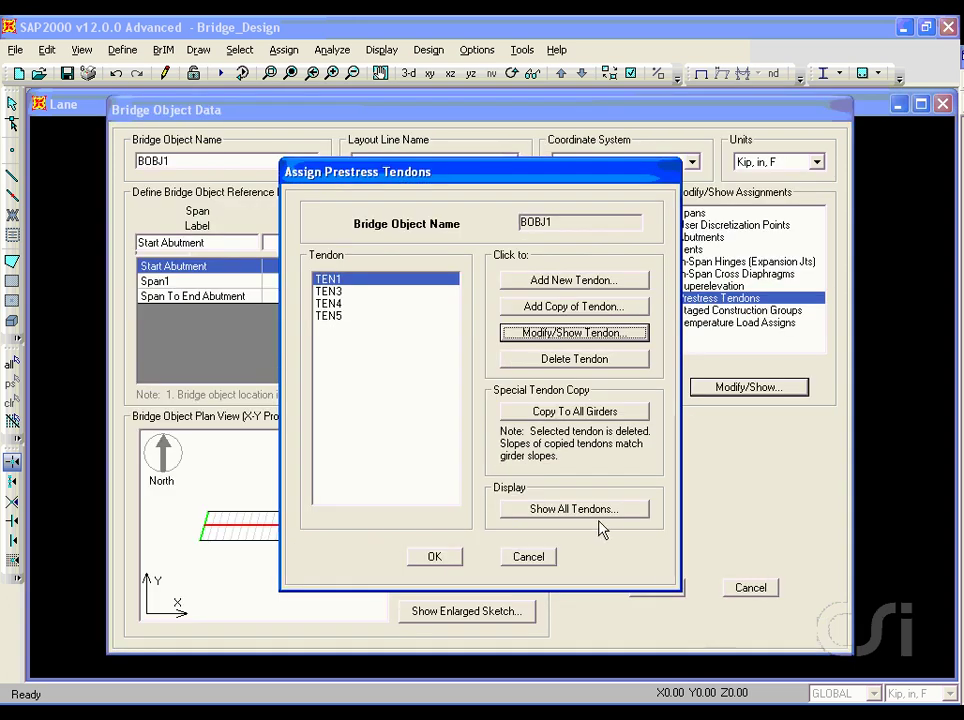
- Show all tendons and step the section cut along Span1 and the end span to the bridge's end
{"action": "left_click", "coordinate": [588, 511]}
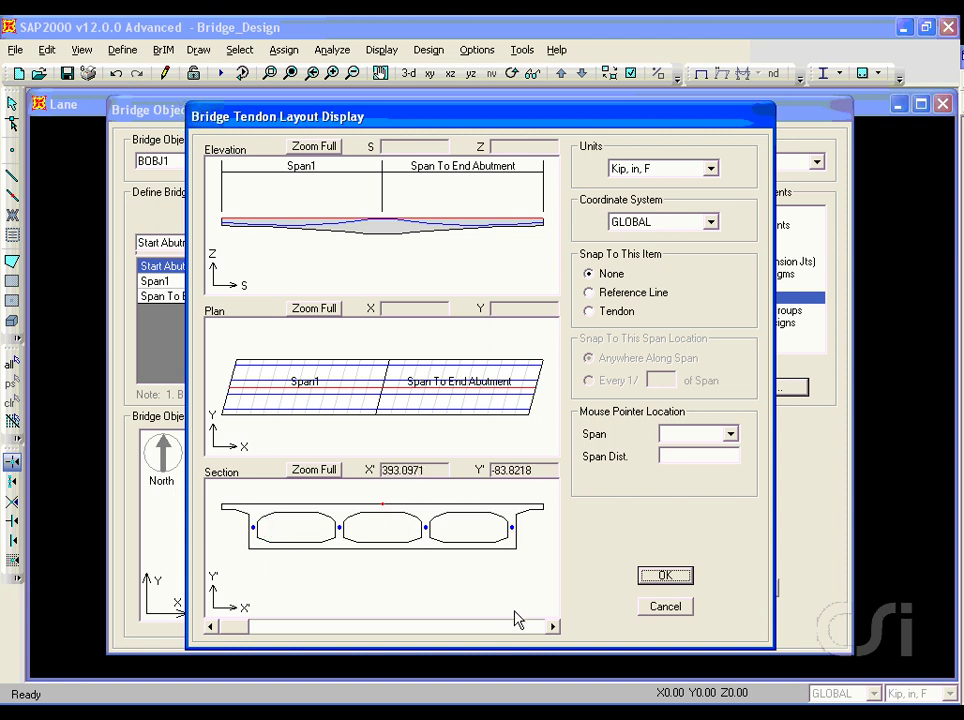
{"action": "left_click", "coordinate": [552, 627]}
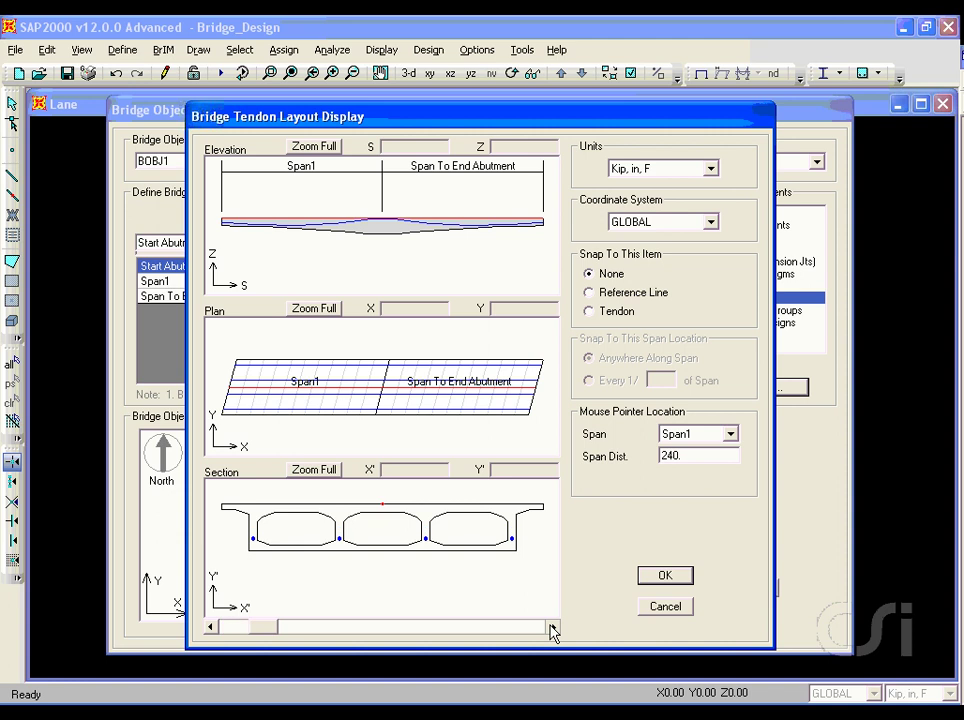
{"action": "left_click", "coordinate": [552, 627]}
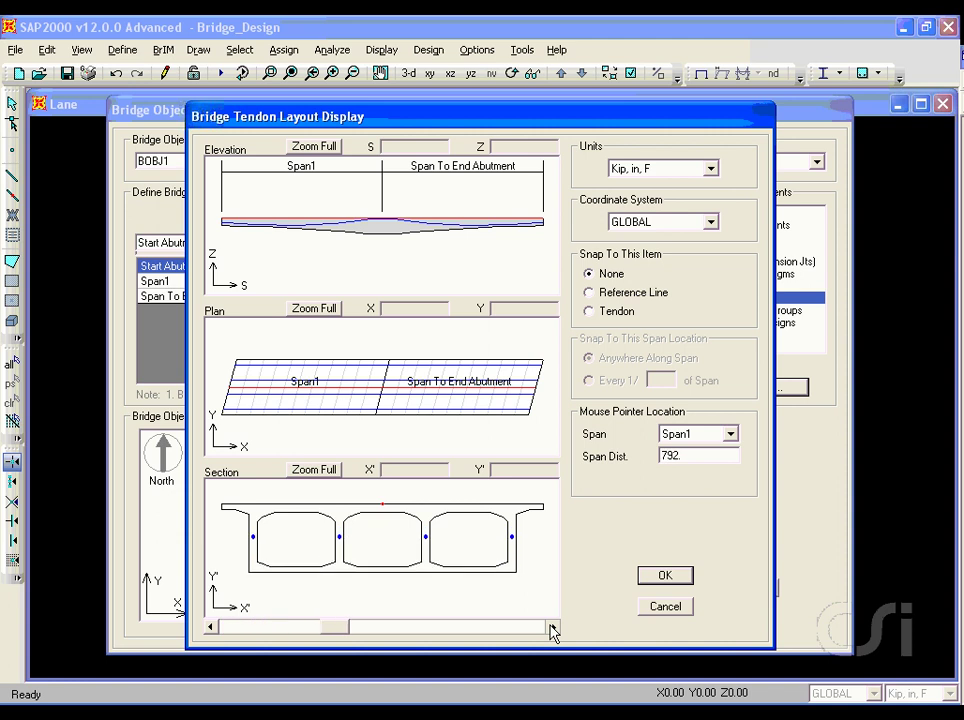
{"action": "left_click", "coordinate": [552, 627]}
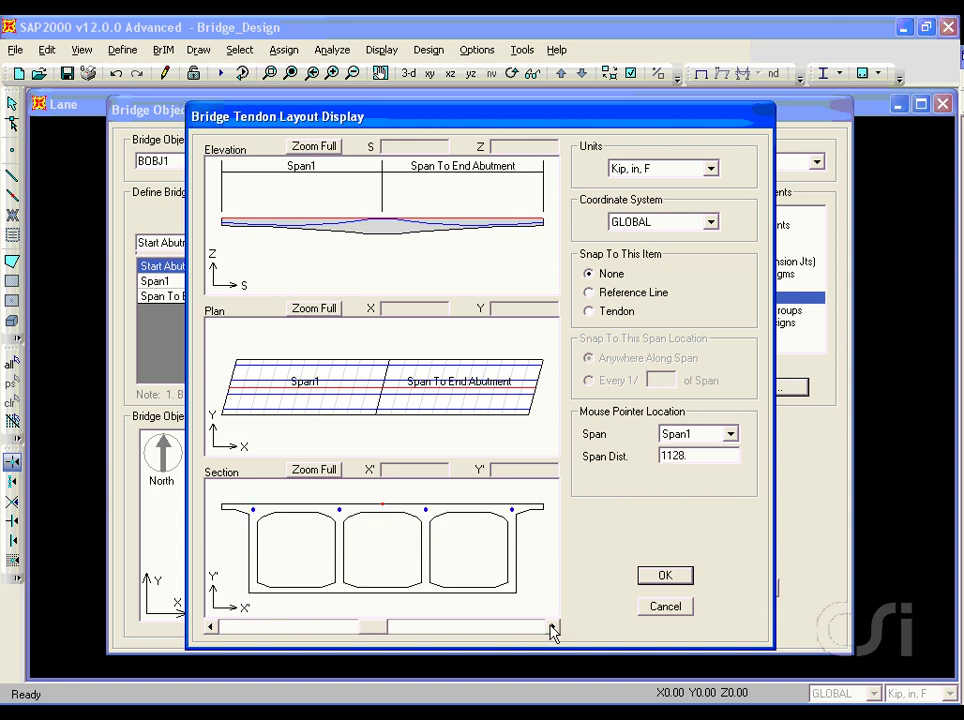
{"action": "left_click", "coordinate": [552, 627]}
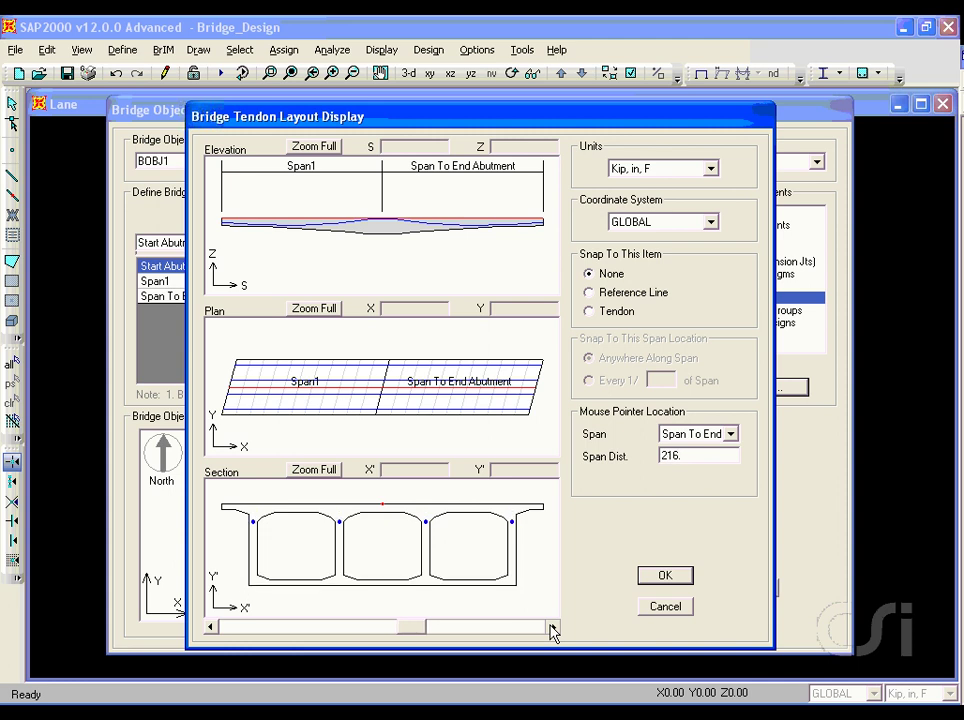
{"action": "left_click", "coordinate": [552, 627]}
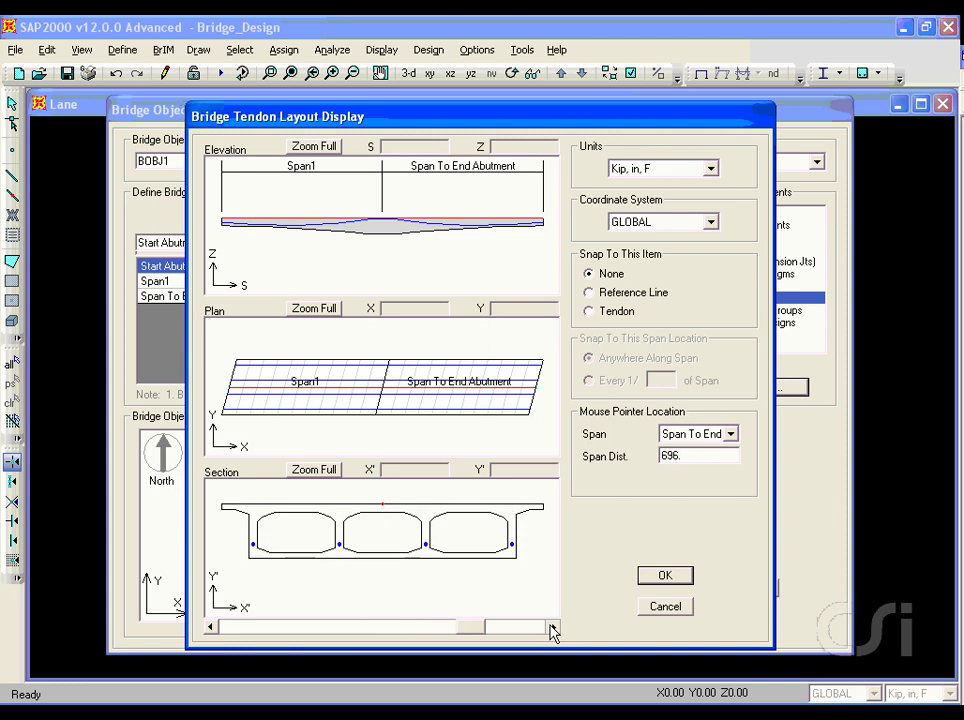
{"action": "left_click", "coordinate": [552, 627]}
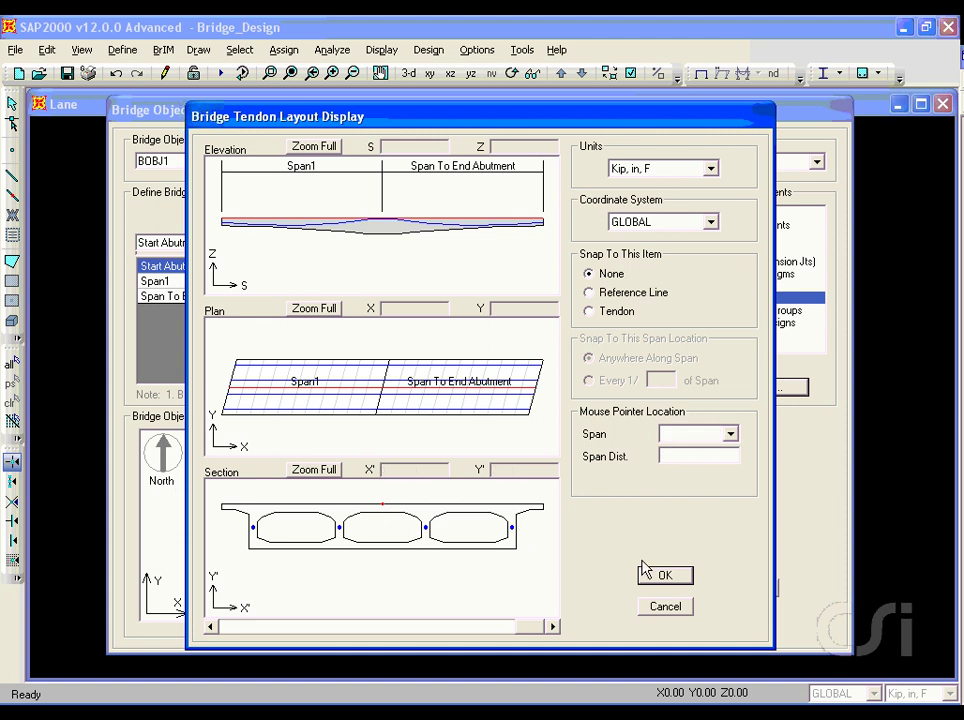
- Close the tendon layout, tendon assignment, bridge object and bridge objects dialogs
{"action": "left_click", "coordinate": [662, 575]}
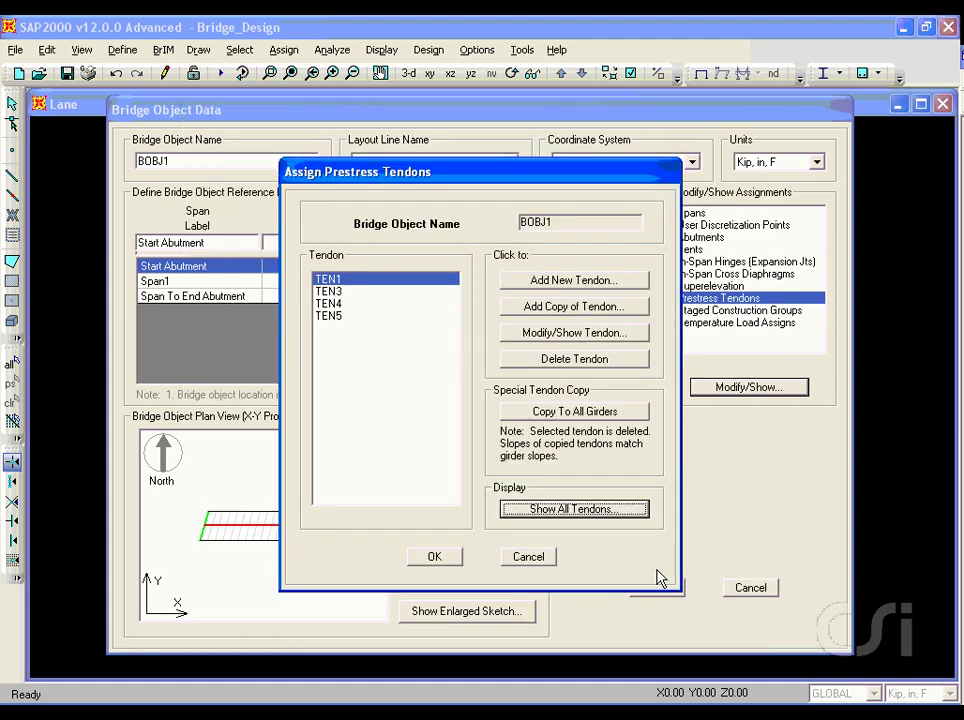
{"action": "left_click", "coordinate": [432, 560]}
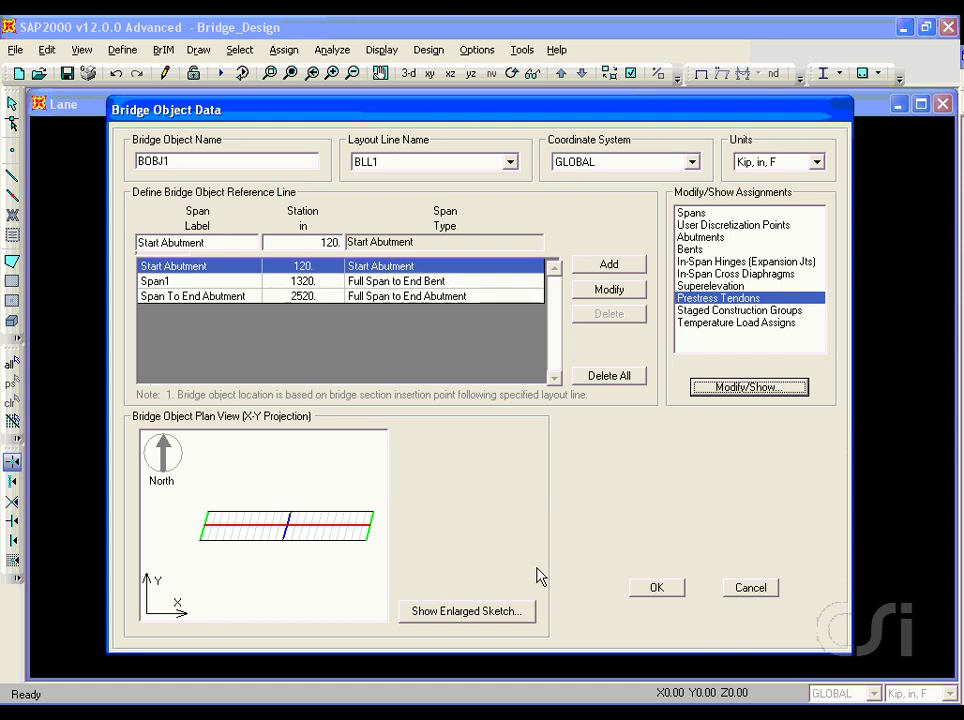
{"action": "left_click", "coordinate": [652, 588]}
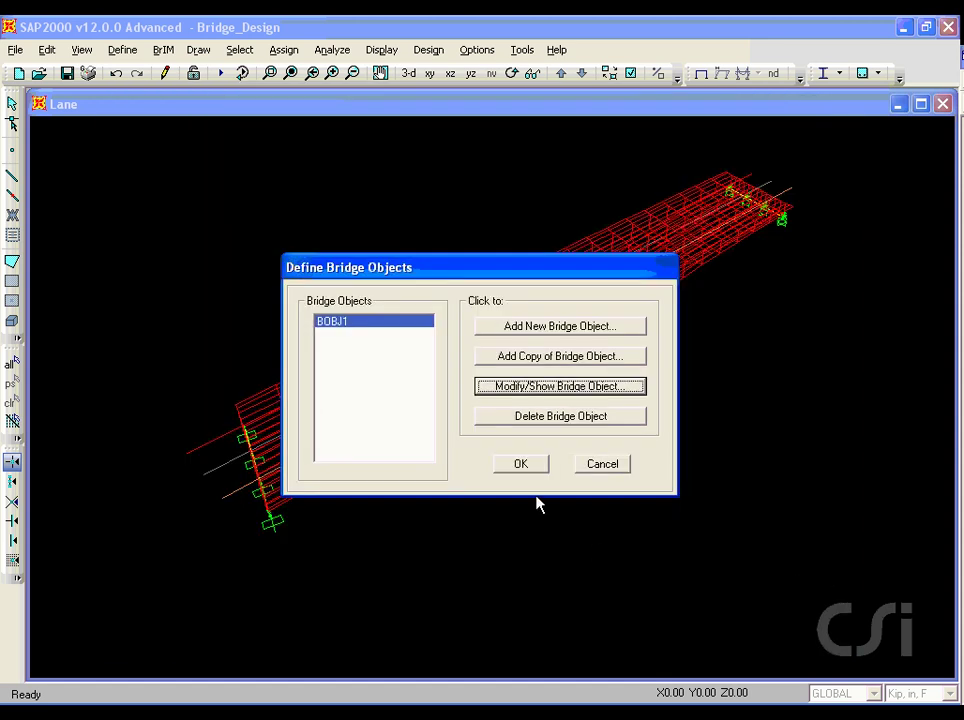
{"action": "left_click", "coordinate": [521, 466]}
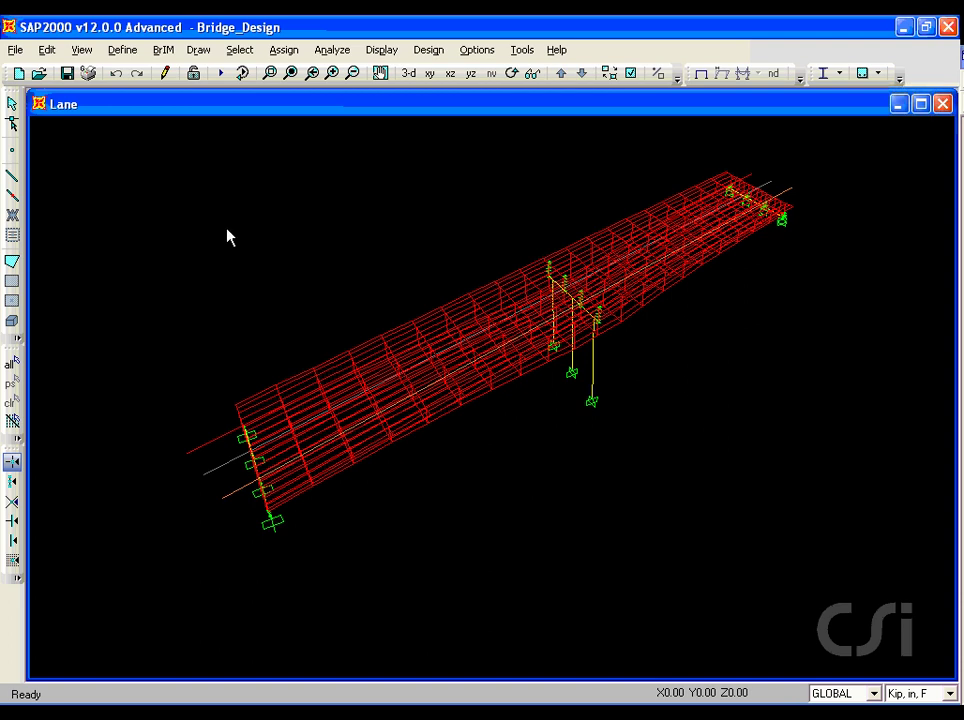
- Inspect the ML moving load case among DEAD, PRESTRESS and ML, then run the analysis
{"action": "left_click", "coordinate": [122, 50]}
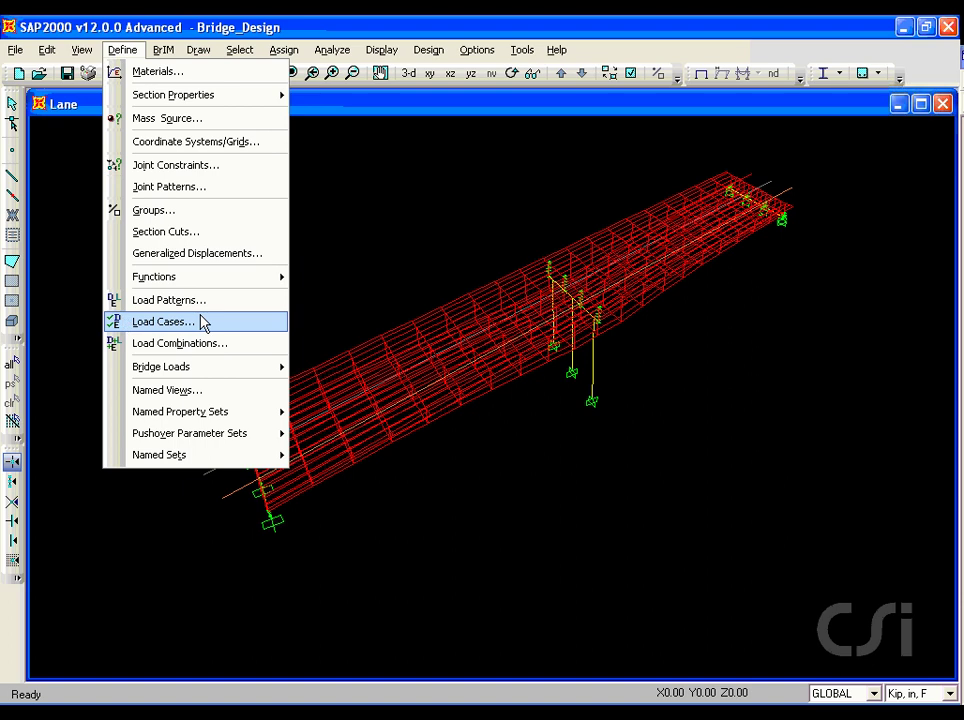
{"action": "left_click", "coordinate": [170, 324]}
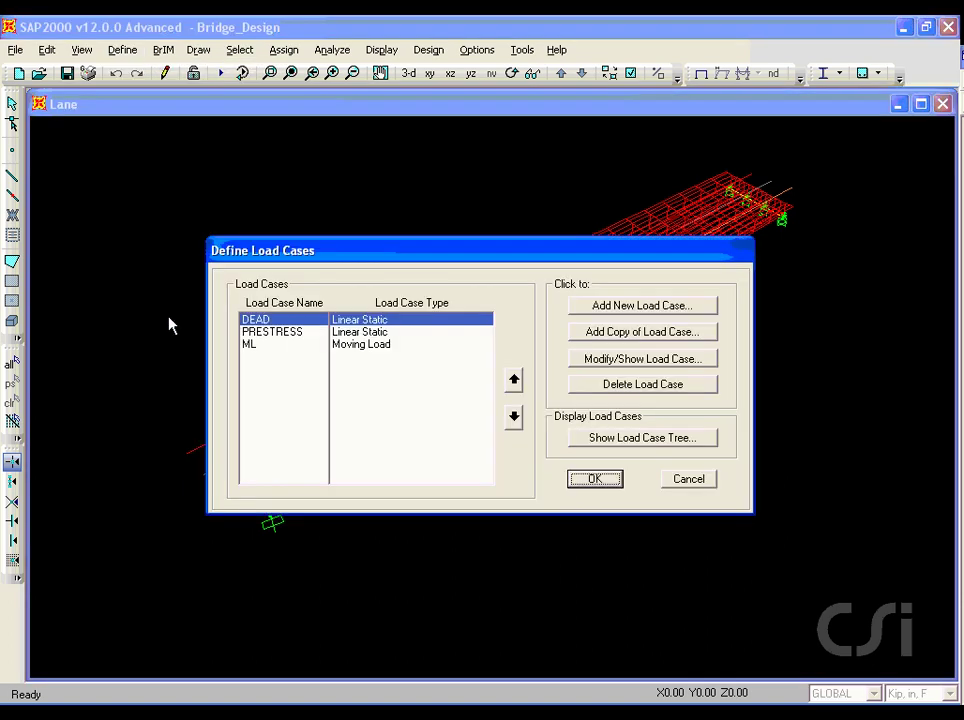
{"action": "left_click", "coordinate": [244, 344]}
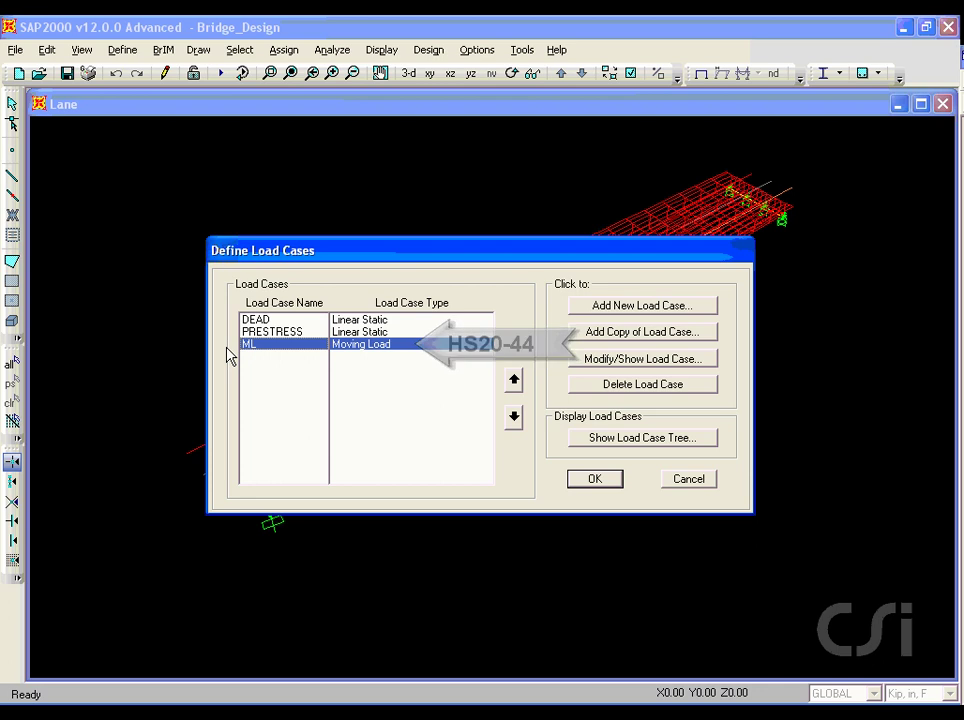
{"action": "left_click", "coordinate": [614, 481]}
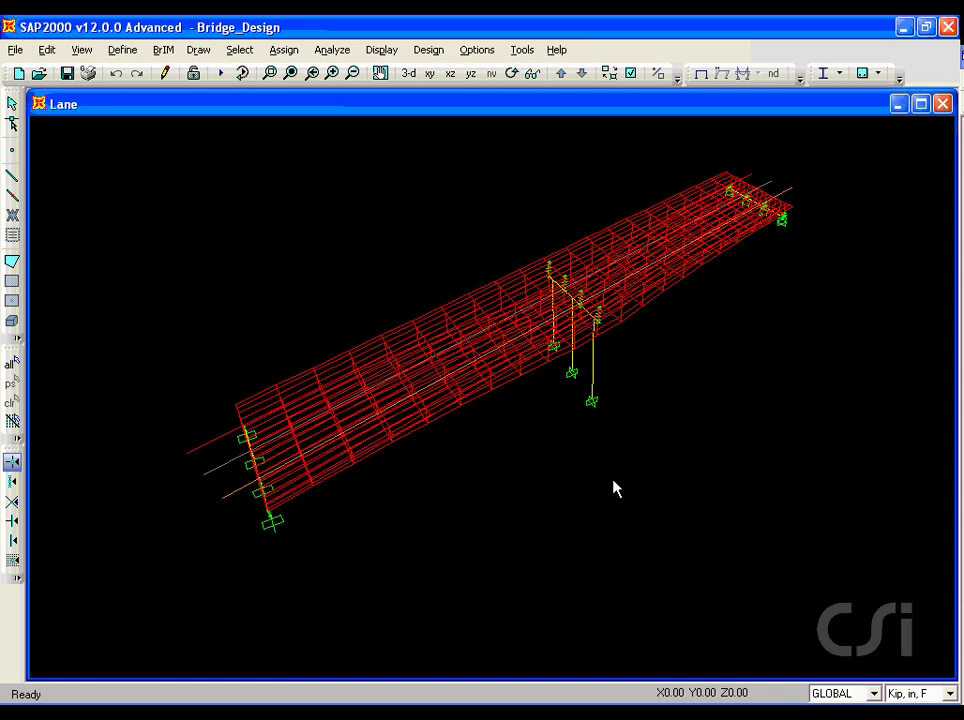
{"action": "left_click", "coordinate": [222, 79]}
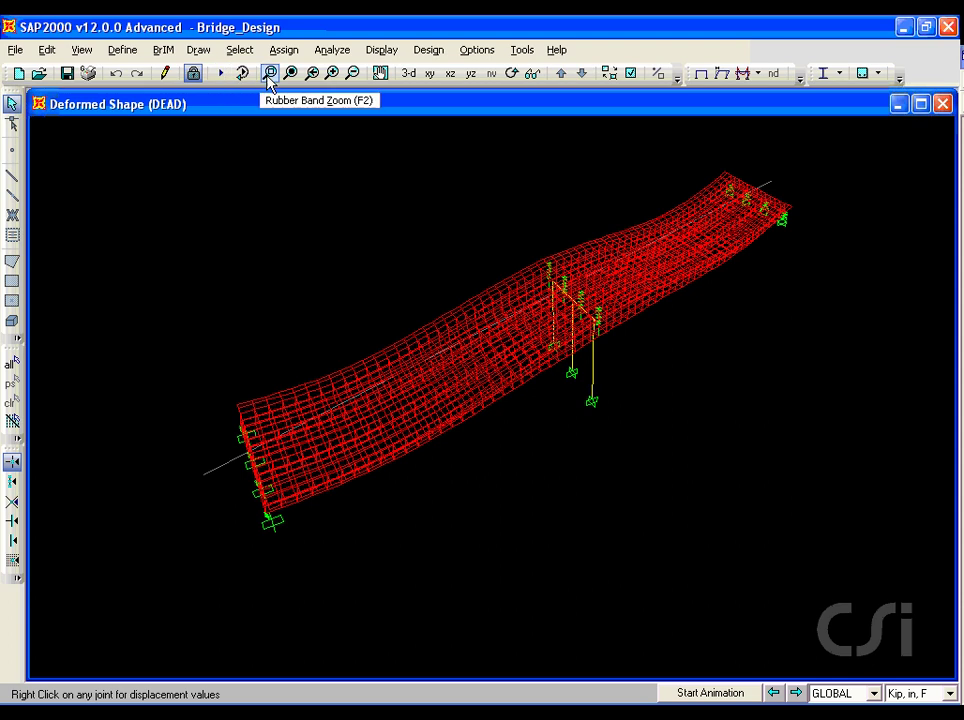
- Show the undeformed shape and choose AASHTO LRFD 2007 as the bridge design code
{"action": "left_click", "coordinate": [704, 76]}
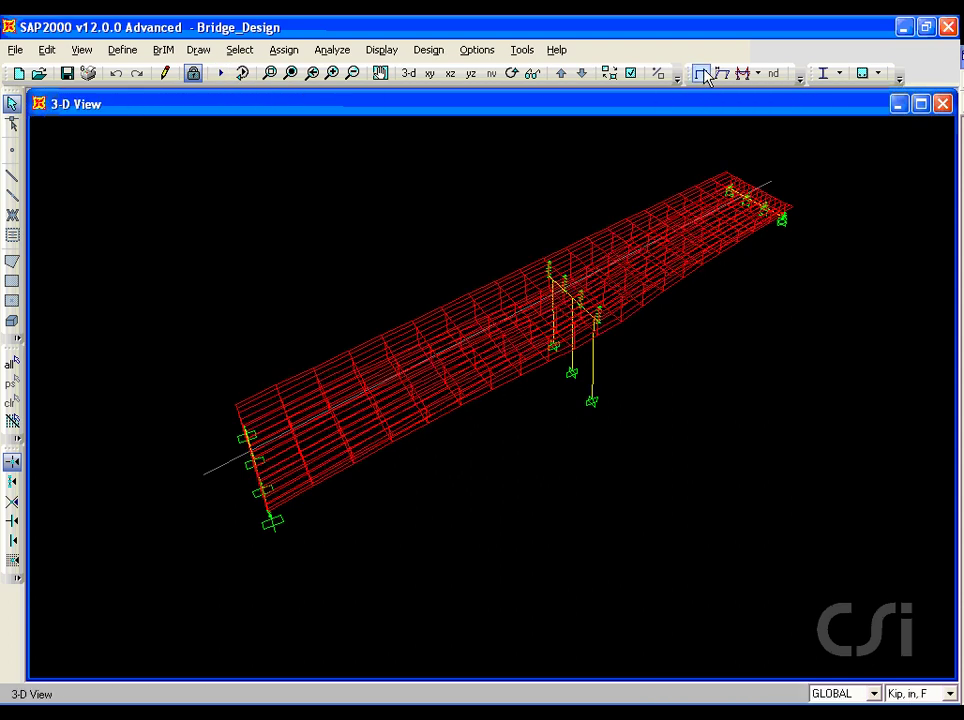
{"action": "left_click", "coordinate": [429, 52]}
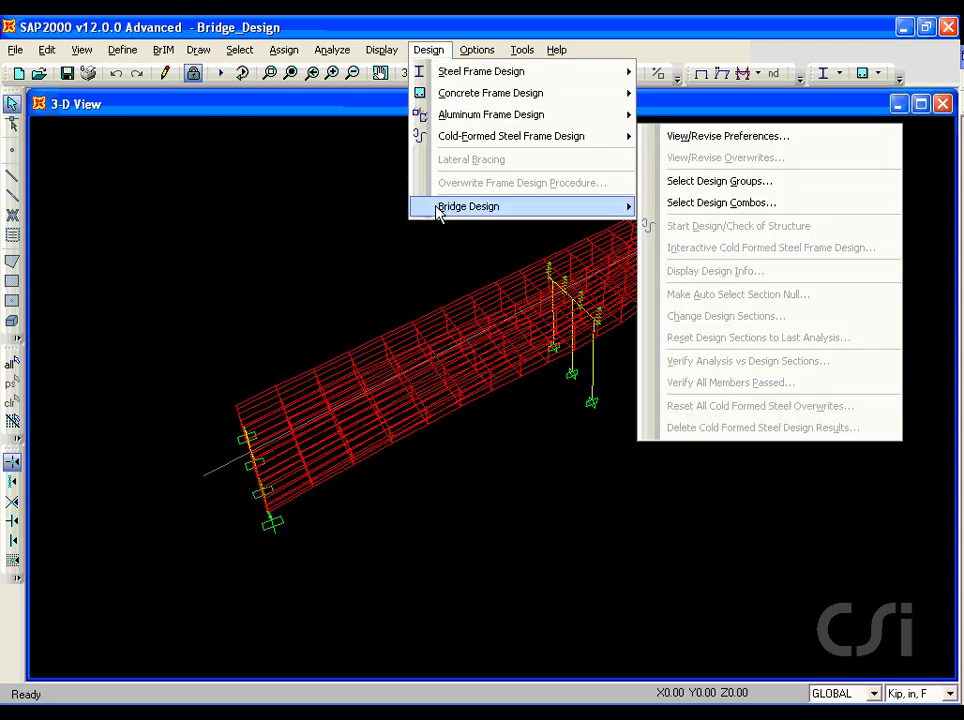
{"action": "mouse_move", "coordinate": [481, 214]}
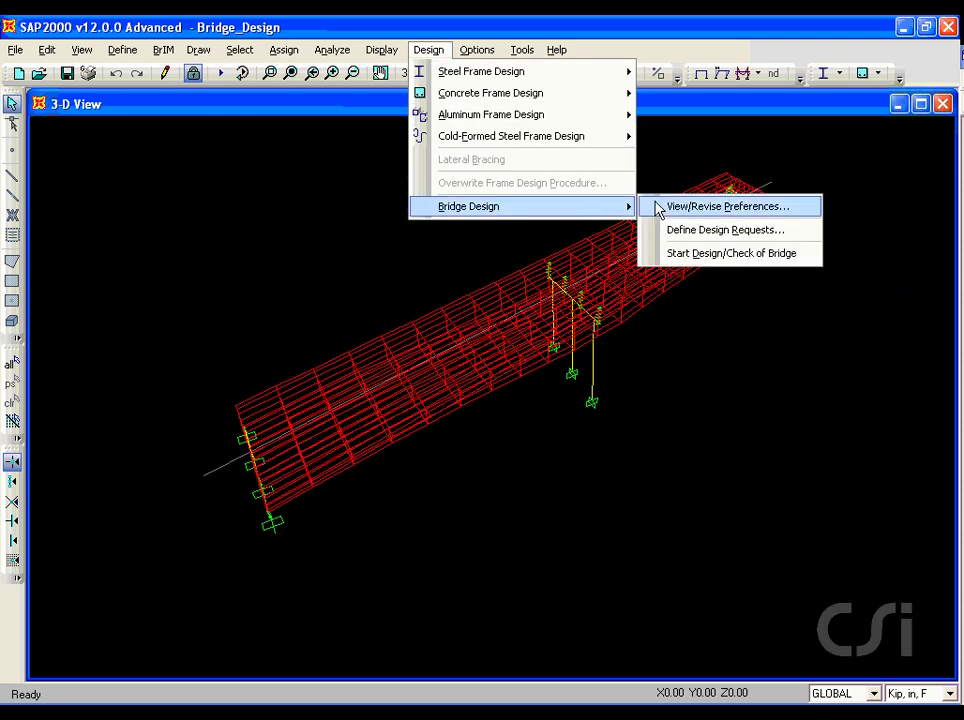
{"action": "left_click", "coordinate": [700, 206]}
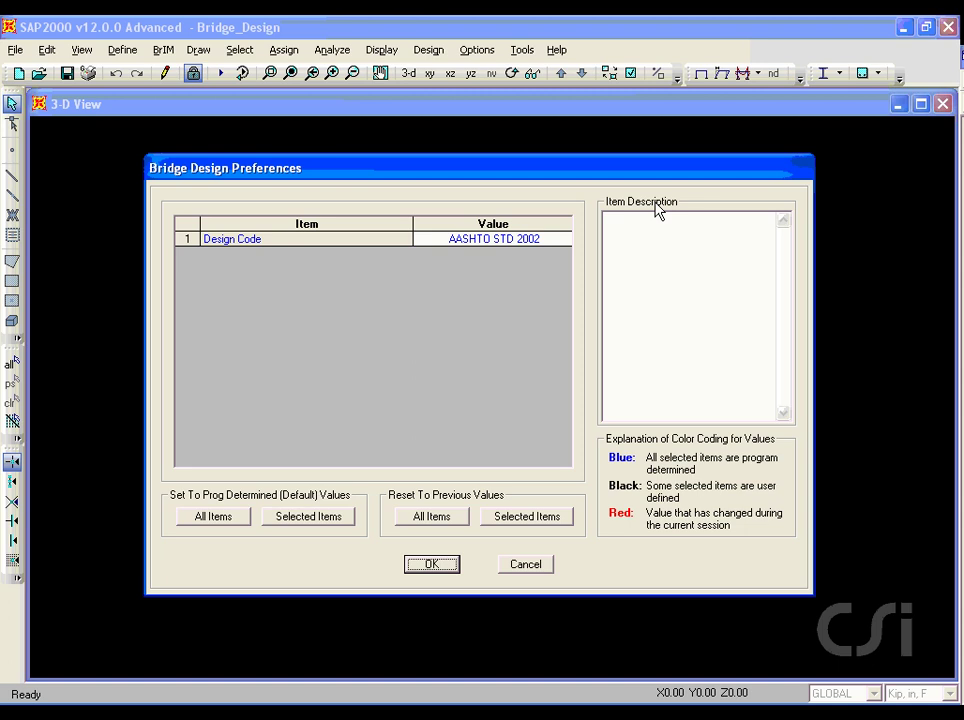
{"action": "left_click", "coordinate": [550, 245]}
{"action": "left_click", "coordinate": [551, 244]}
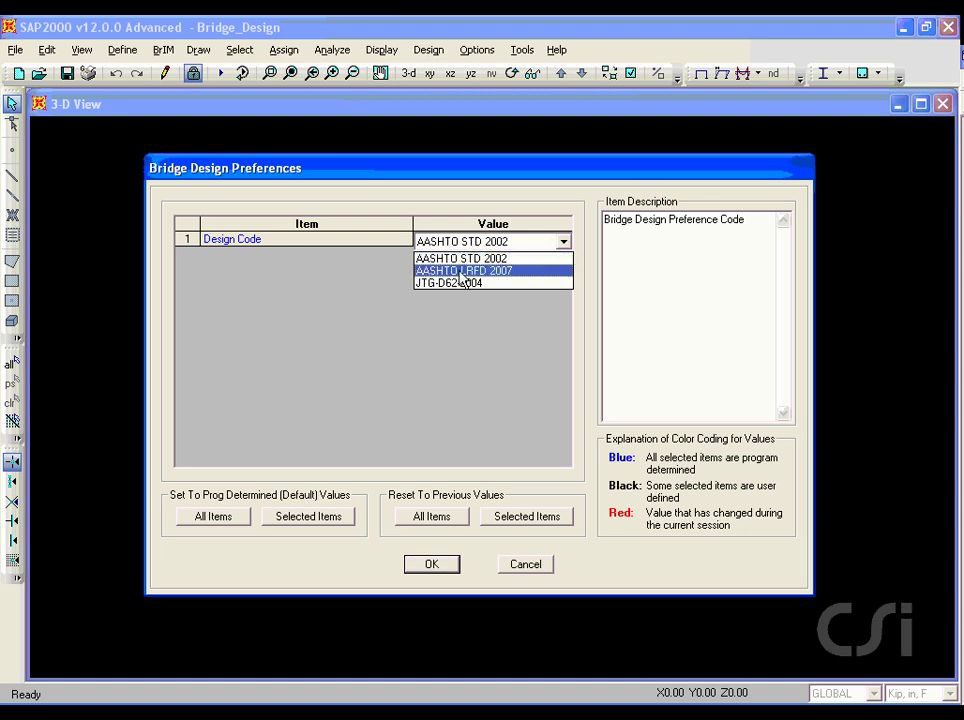
{"action": "left_click", "coordinate": [497, 271]}
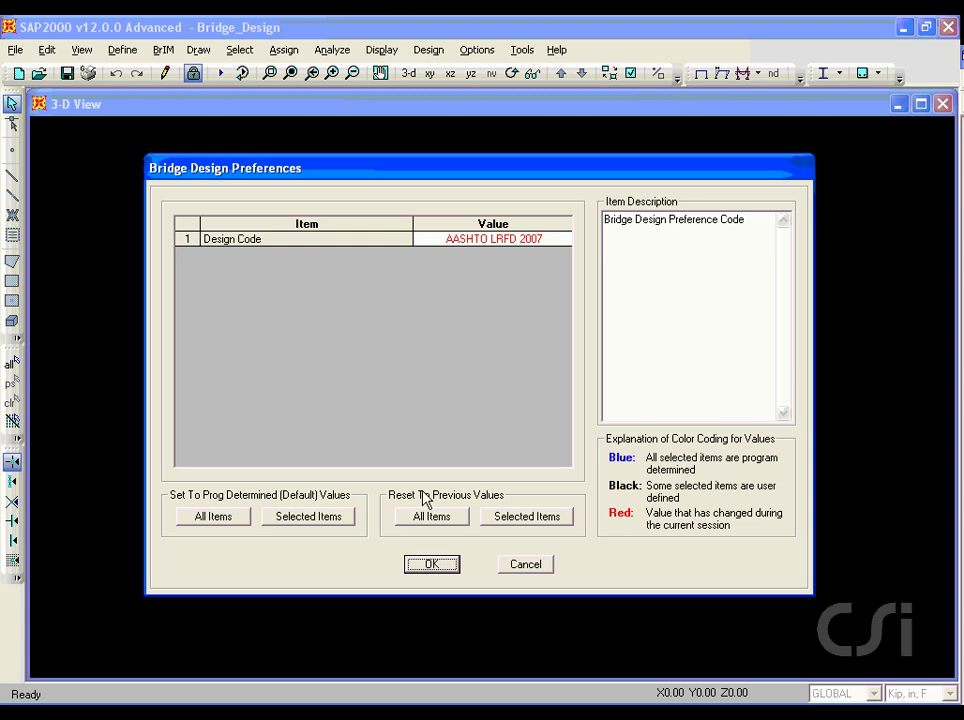
{"action": "left_click", "coordinate": [432, 565]}
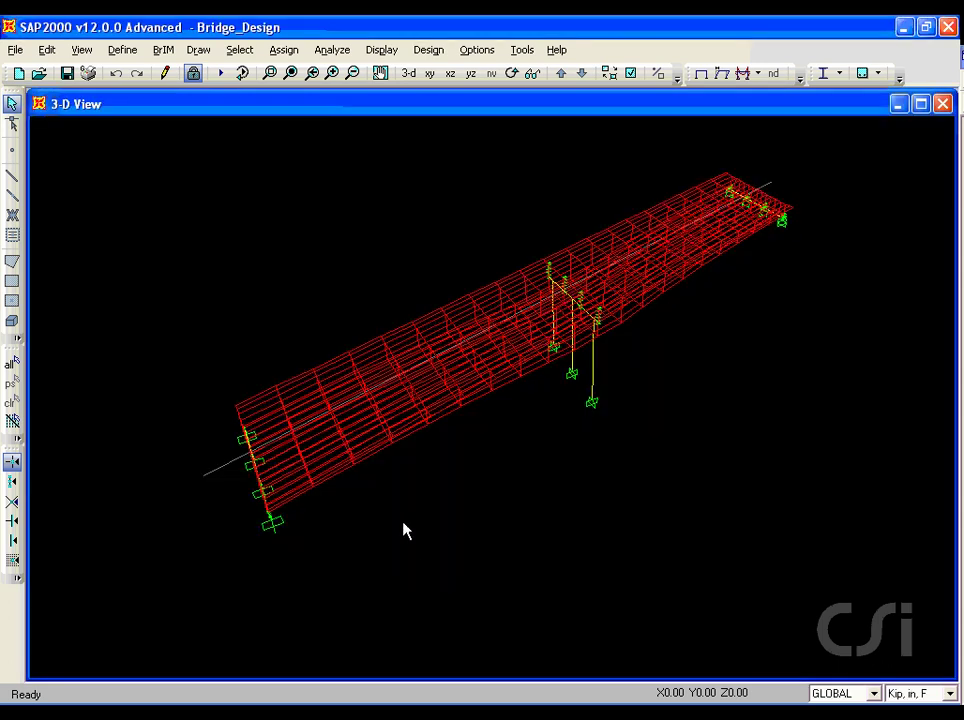
- Add default design combos of type Bridge Design and open their load combination data
{"action": "left_click", "coordinate": [122, 50]}
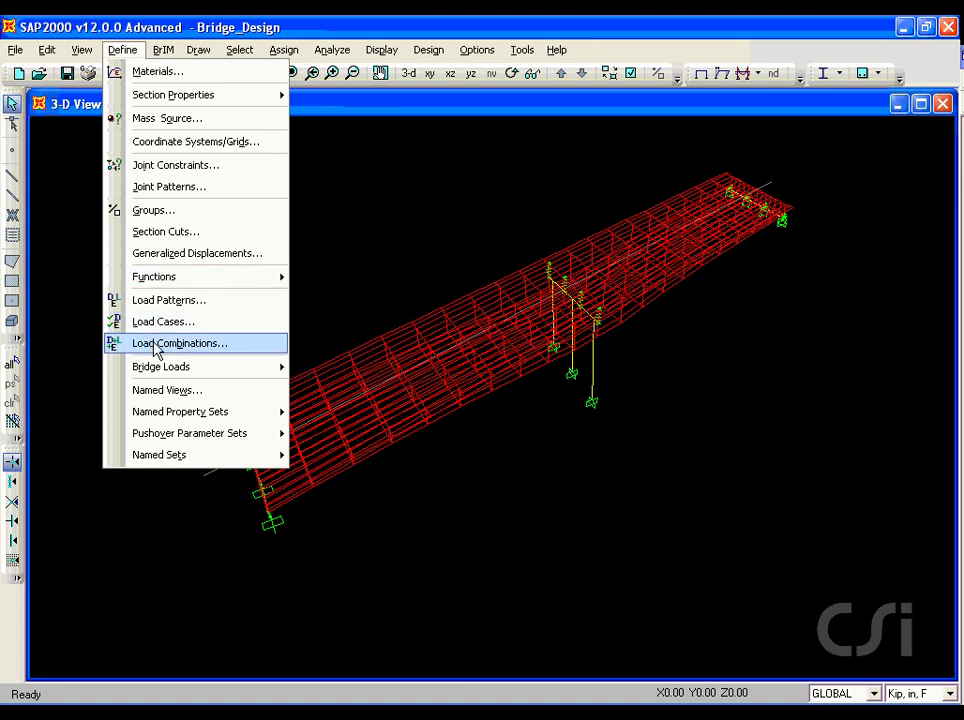
{"action": "left_click", "coordinate": [248, 346]}
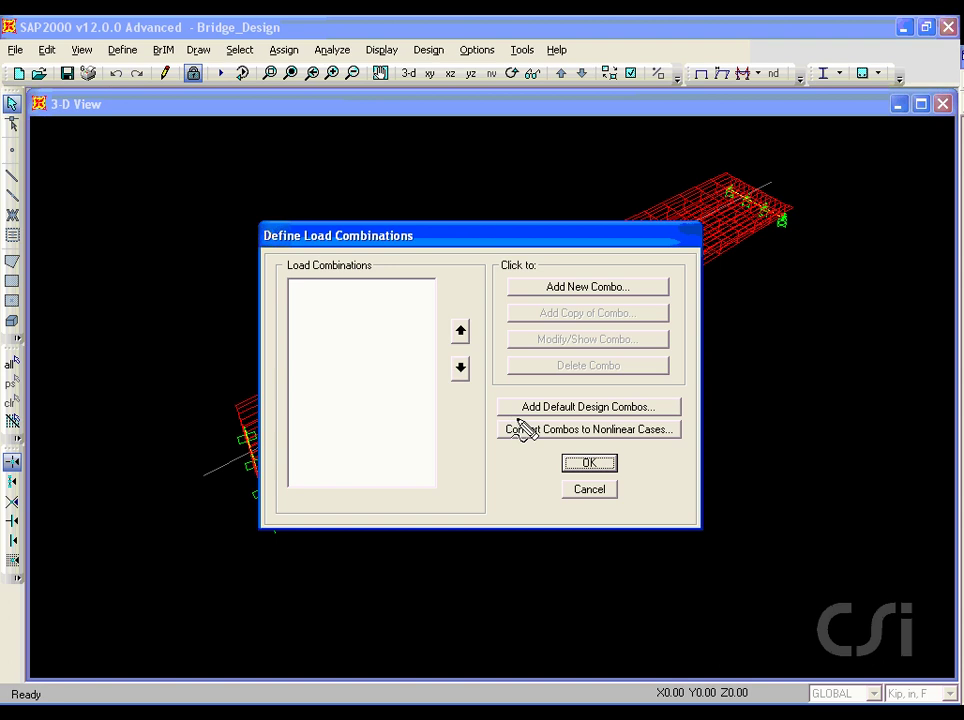
{"action": "left_click_drag", "start_coordinate": [517, 416], "coordinate": [600, 416]}
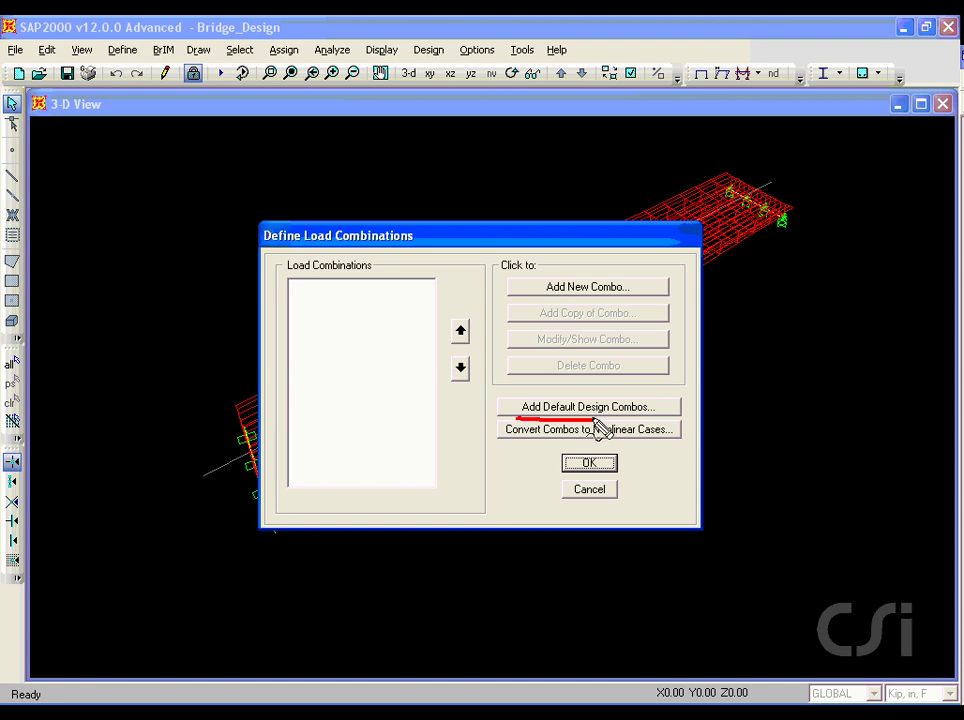
{"action": "left_click", "coordinate": [587, 407]}
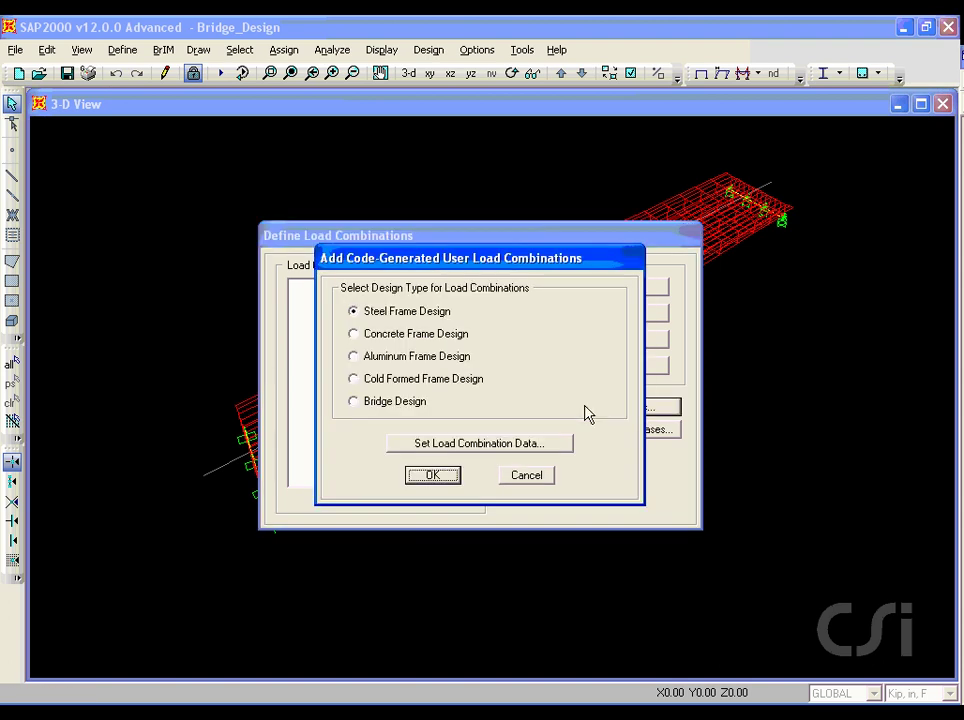
{"action": "left_click_drag", "start_coordinate": [362, 408], "coordinate": [426, 410]}
{"action": "left_click", "coordinate": [353, 402]}
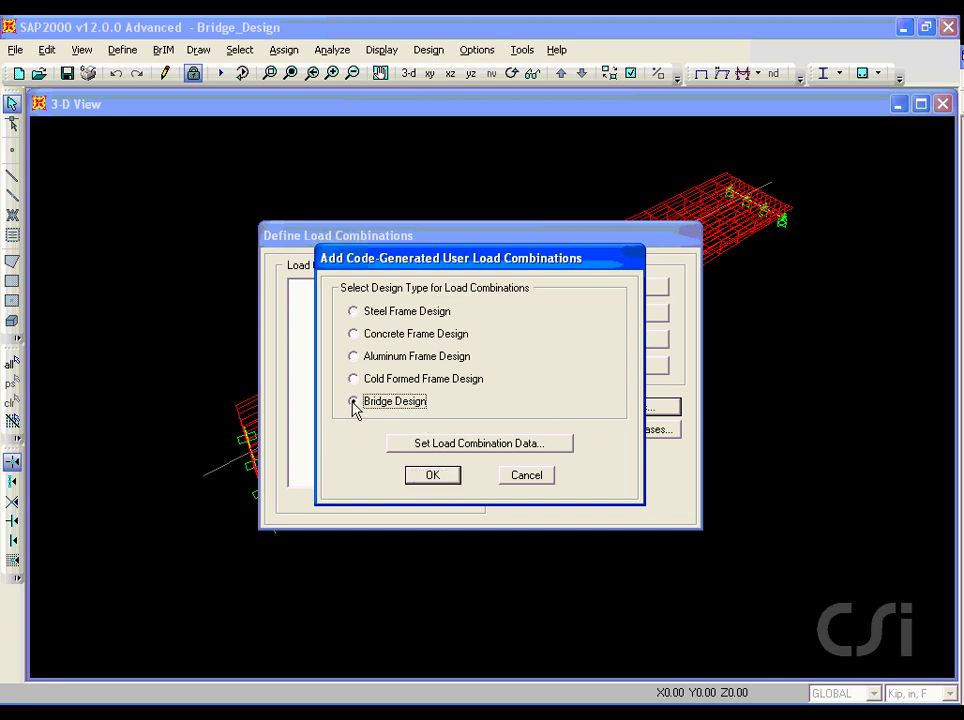
{"action": "left_click", "coordinate": [469, 447]}
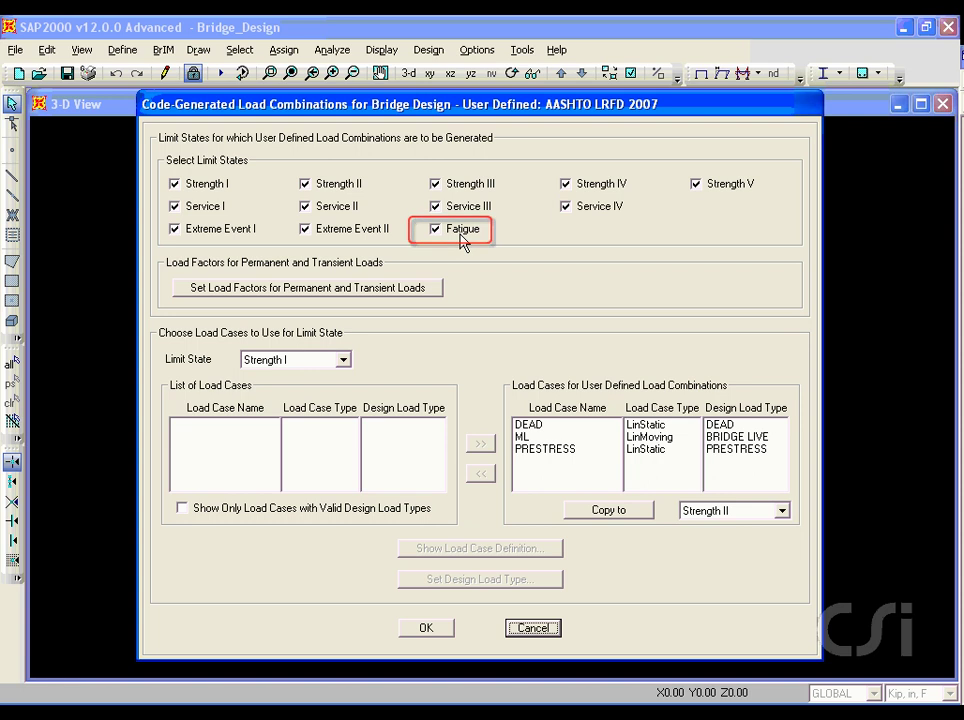
- Untick Strength II–V, Service I, III, IV, Extreme Event I–II and Fatigue limit states
{"action": "double_click", "coordinate": [345, 188]}
{"action": "left_click", "coordinate": [345, 188]}
{"action": "left_click", "coordinate": [450, 186]}
{"action": "left_click", "coordinate": [584, 190]}
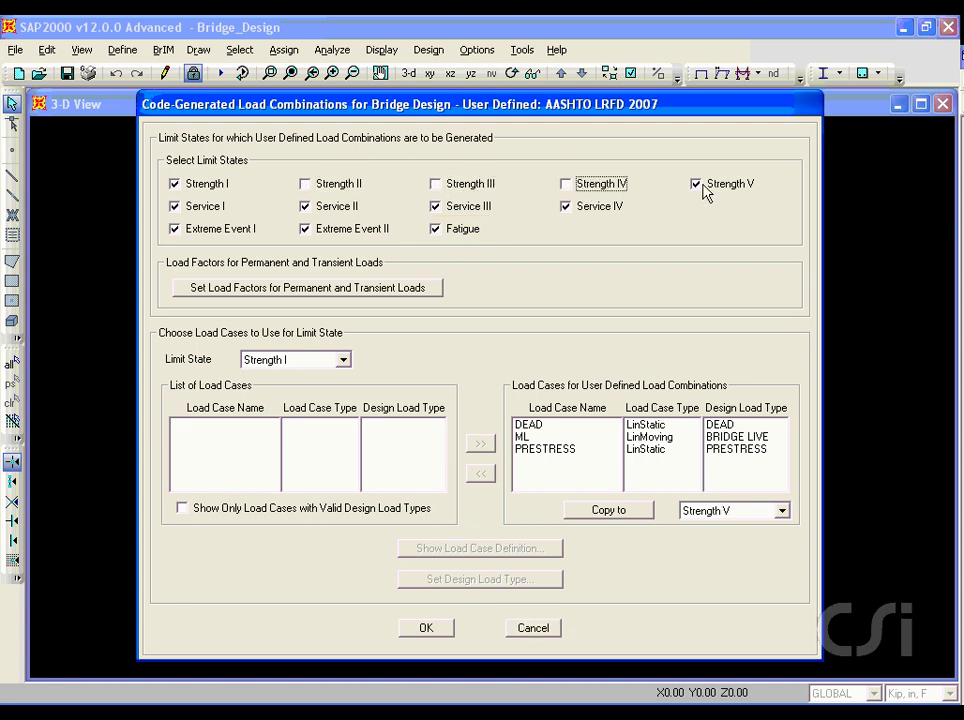
{"action": "left_click", "coordinate": [706, 188]}
{"action": "left_click", "coordinate": [195, 207]}
{"action": "left_click", "coordinate": [470, 207]}
{"action": "left_click", "coordinate": [577, 212]}
{"action": "left_click", "coordinate": [222, 230]}
{"action": "left_click", "coordinate": [333, 230]}
{"action": "left_click", "coordinate": [455, 232]}
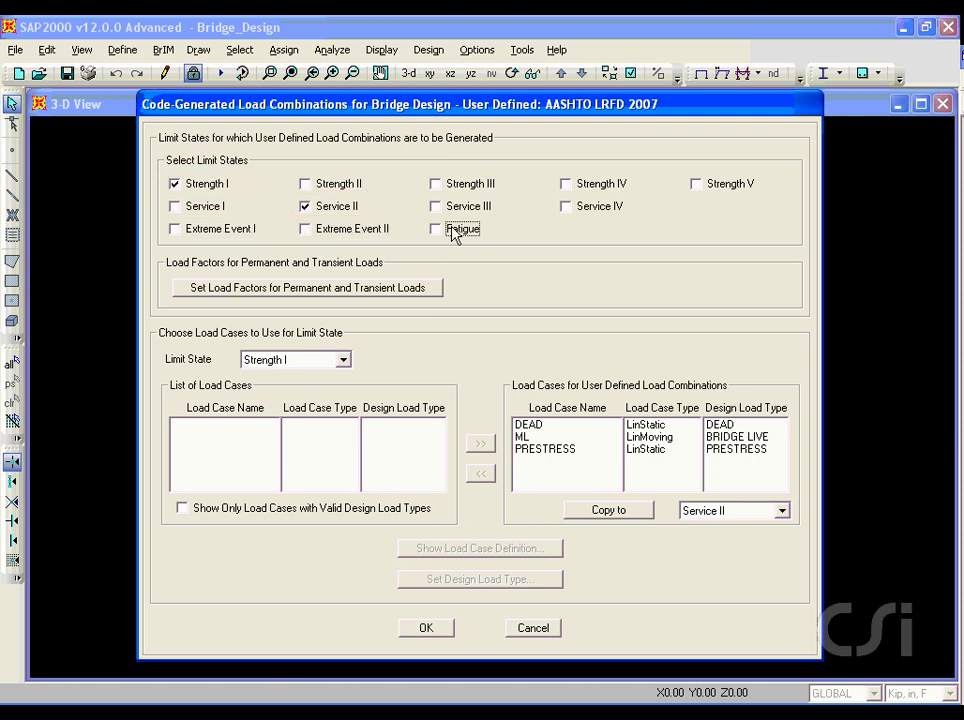
- Check the load cases used by Strength I and Service II, then accept the settings
{"action": "left_click", "coordinate": [343, 360]}
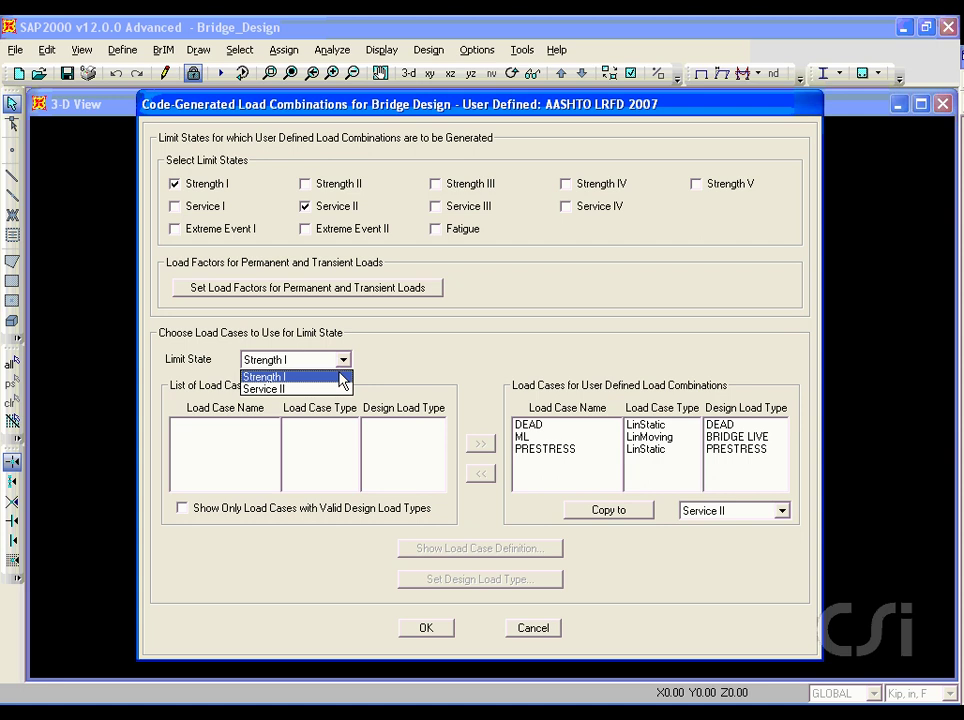
{"action": "left_click", "coordinate": [258, 377]}
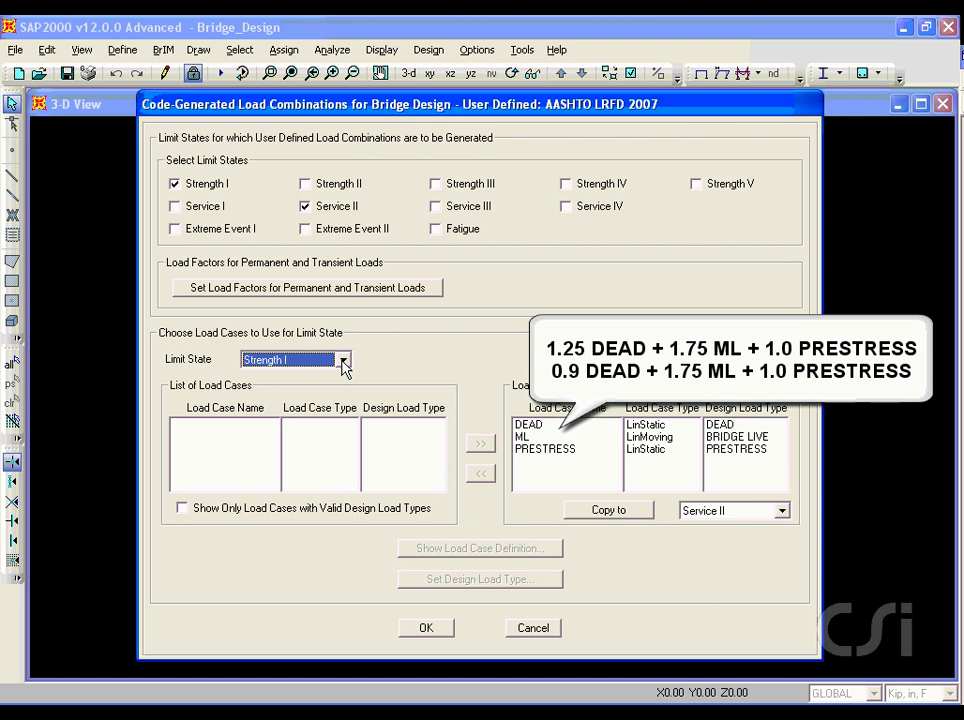
{"action": "left_click", "coordinate": [343, 360]}
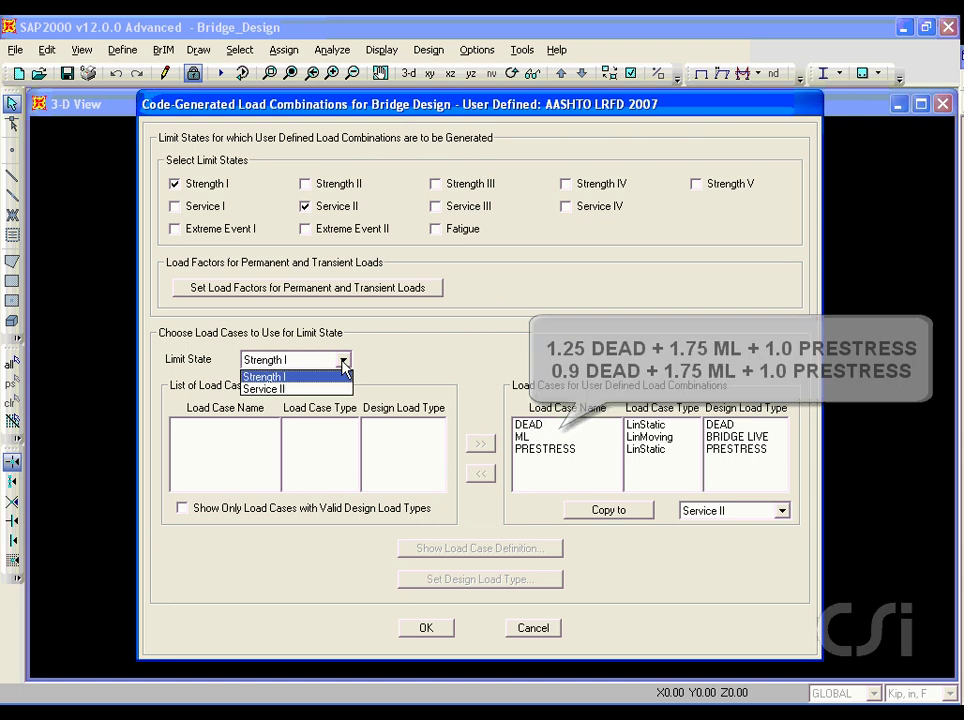
{"action": "left_click", "coordinate": [271, 389]}
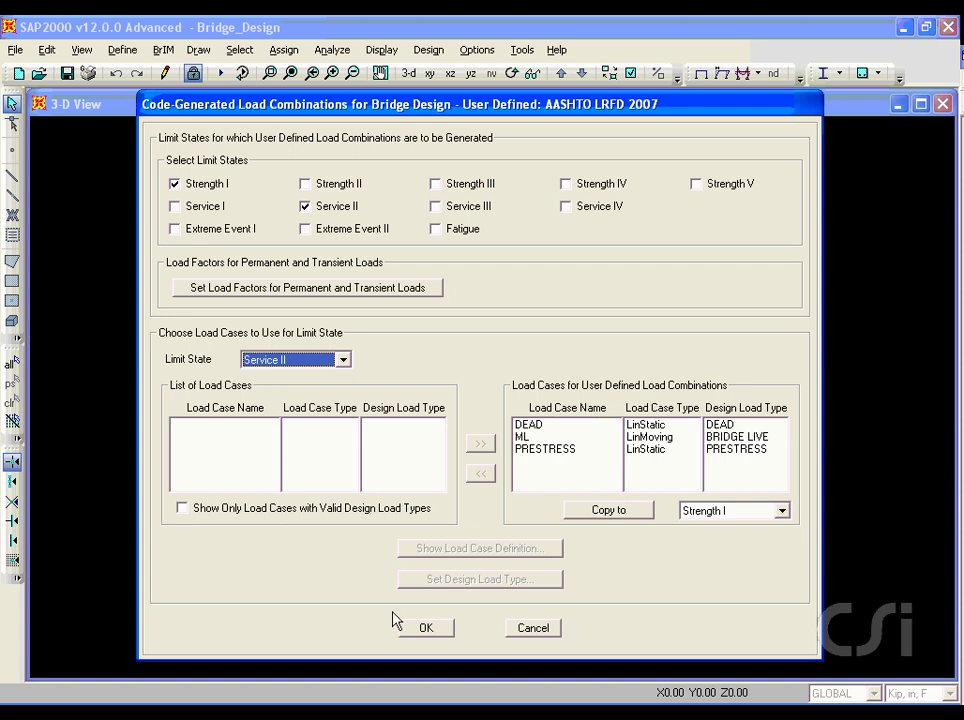
{"action": "left_click", "coordinate": [426, 628]}
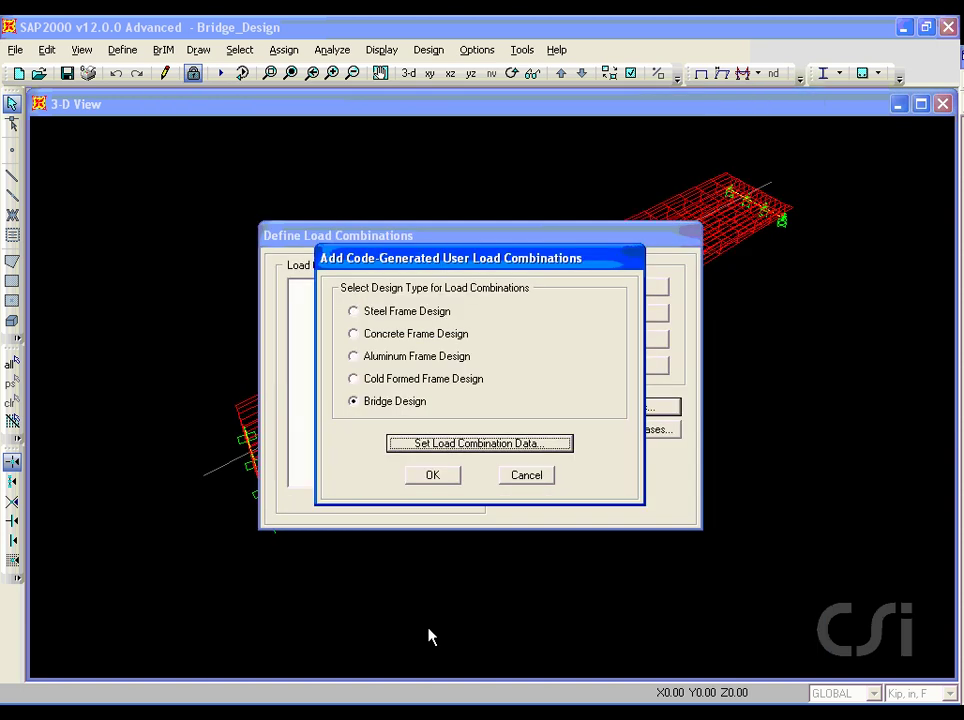
- Generate the bridge combos and confirm StrIGroup1 envelopes Str-I1 and Str-I2
{"action": "left_click", "coordinate": [431, 477]}
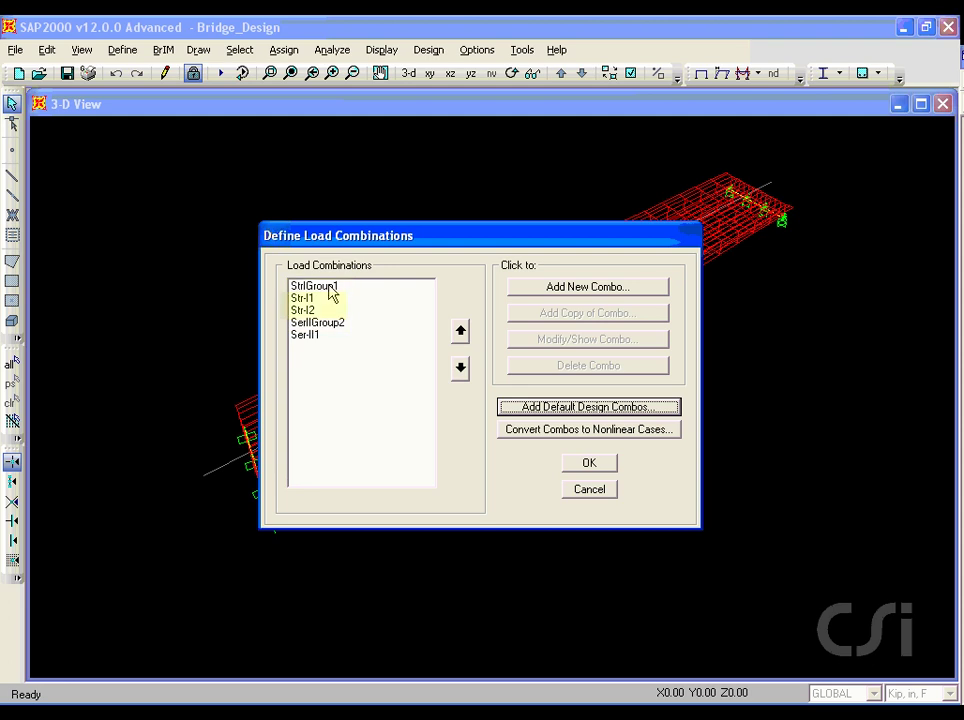
{"action": "left_click", "coordinate": [331, 289]}
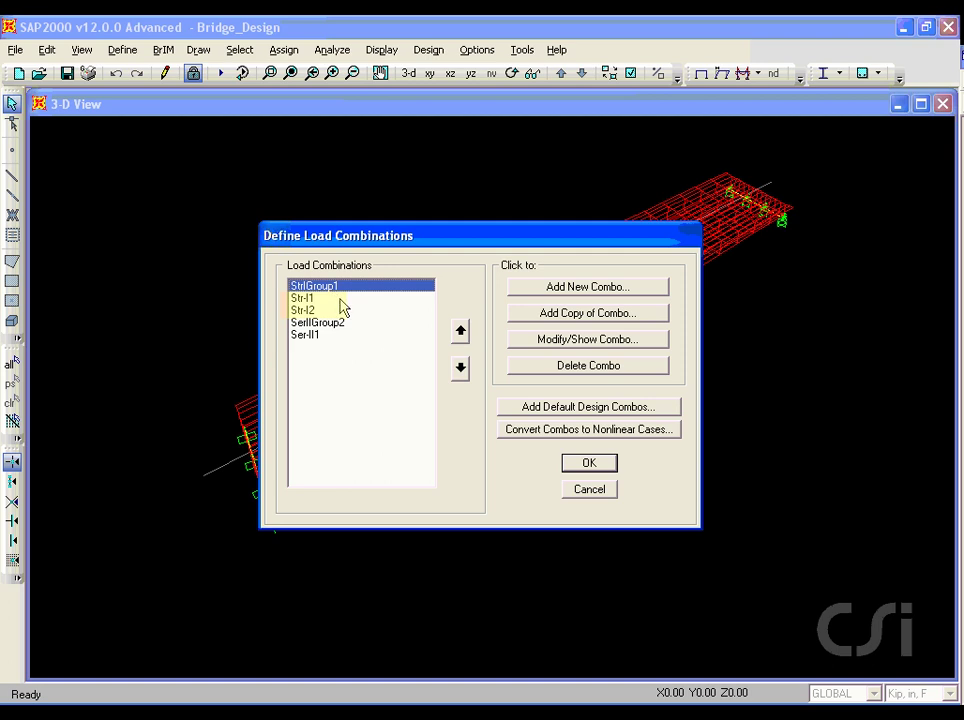
{"action": "left_click", "coordinate": [575, 344]}
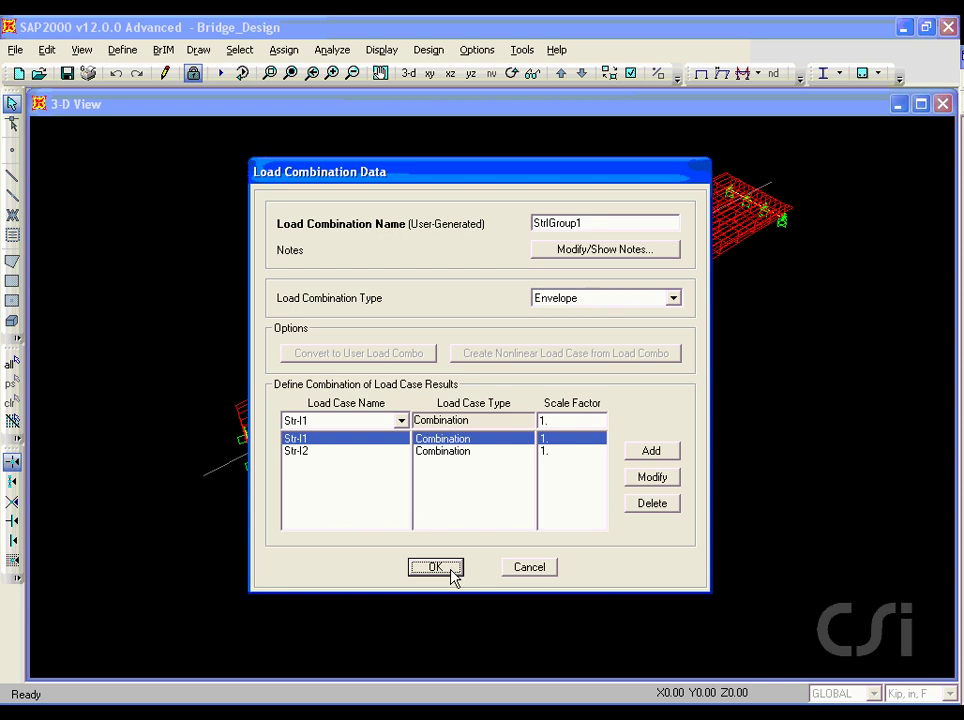
{"action": "left_click", "coordinate": [435, 567]}
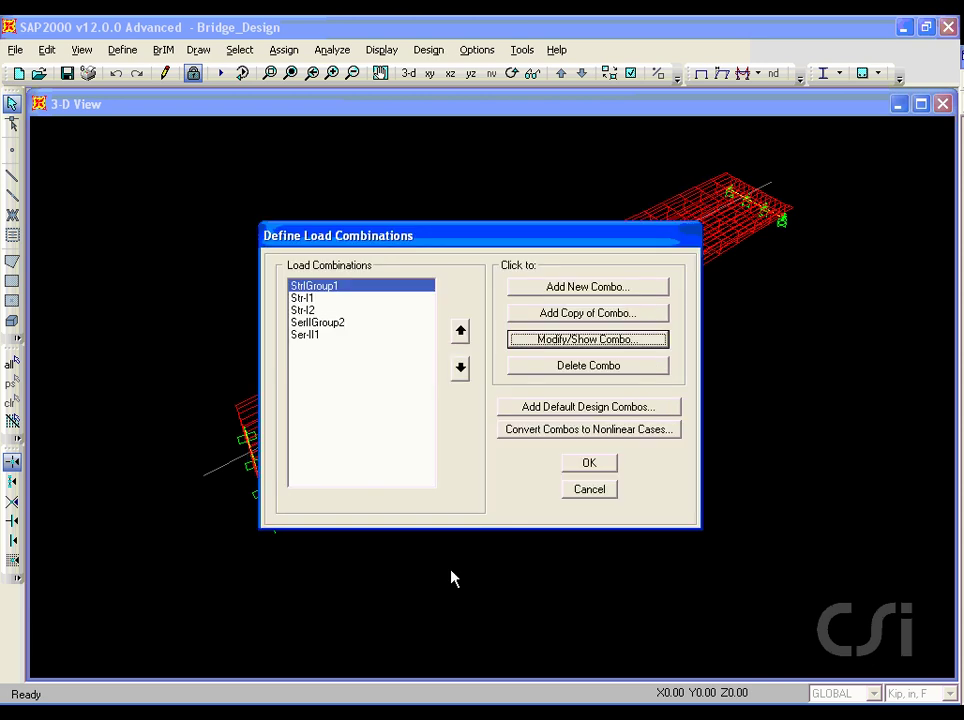
- Review the load factors of the Str-I1 and Str-I2 combinations
{"action": "left_click", "coordinate": [310, 298]}
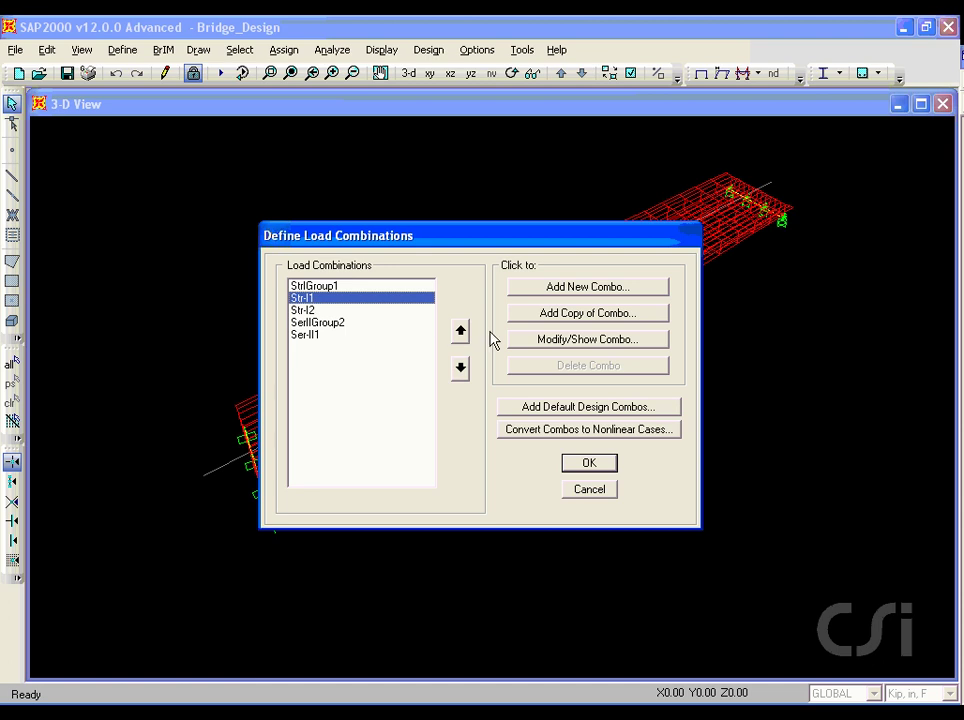
{"action": "left_click", "coordinate": [542, 340]}
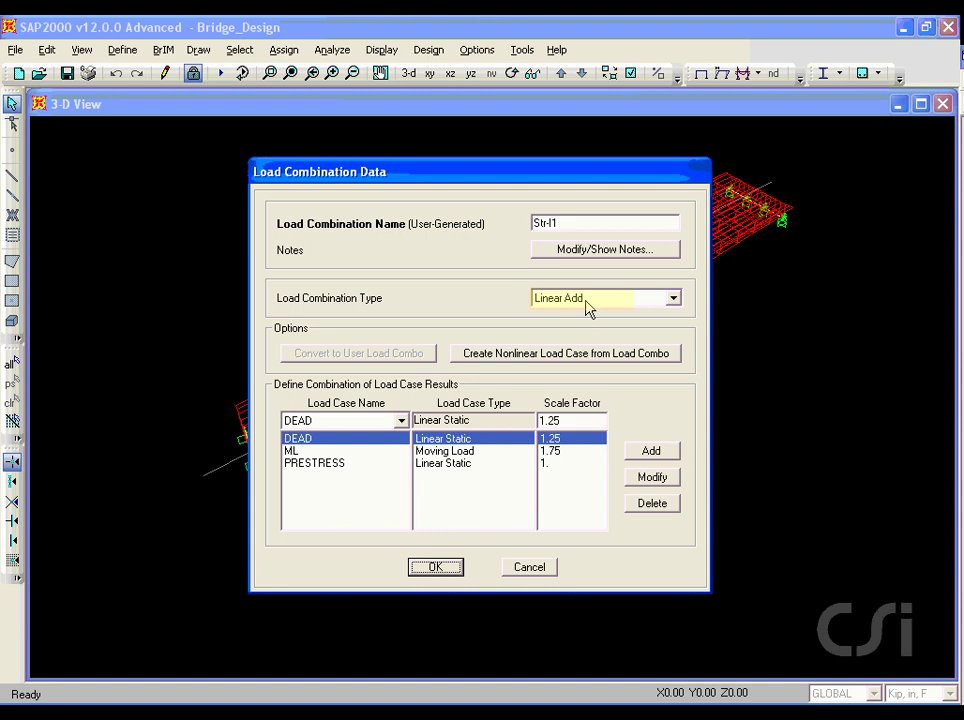
{"action": "left_click", "coordinate": [440, 573]}
{"action": "left_click", "coordinate": [305, 311]}
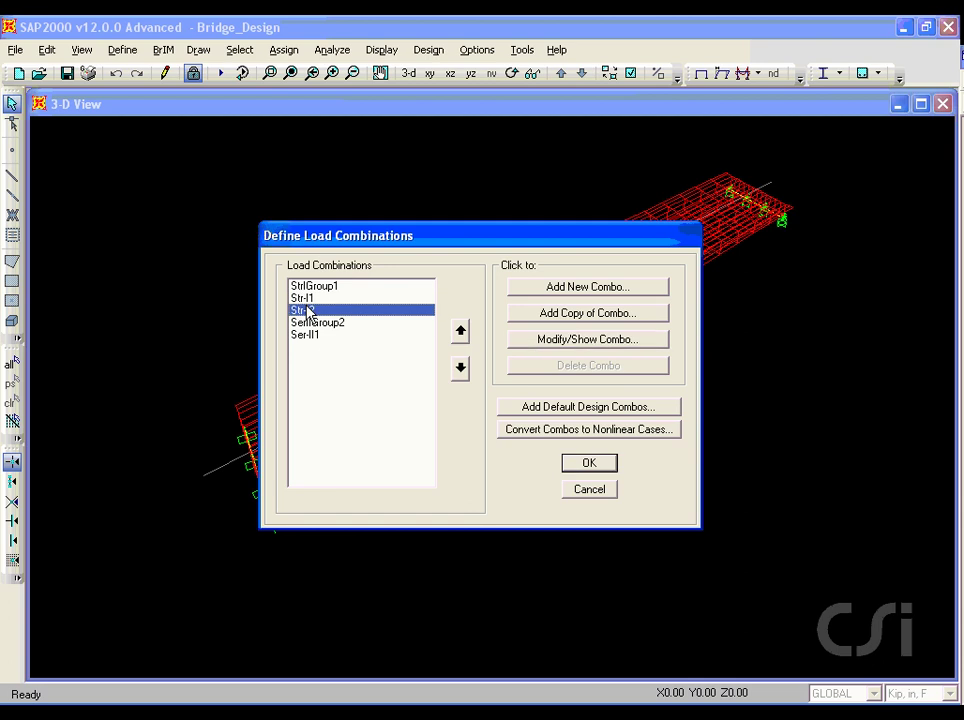
{"action": "left_click", "coordinate": [536, 340]}
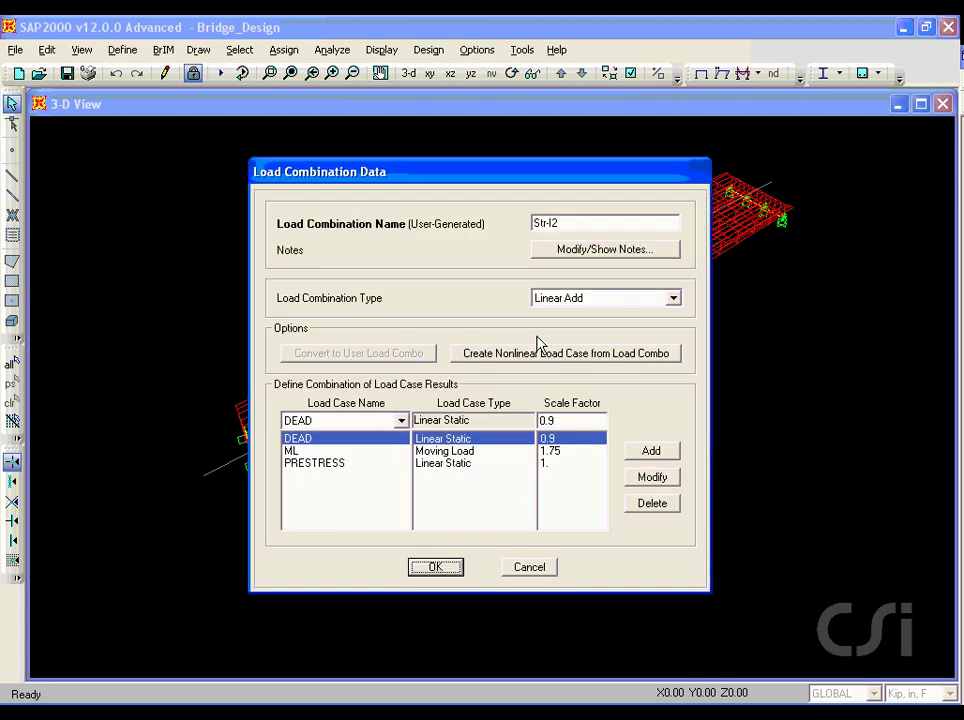
{"action": "left_click", "coordinate": [427, 571]}
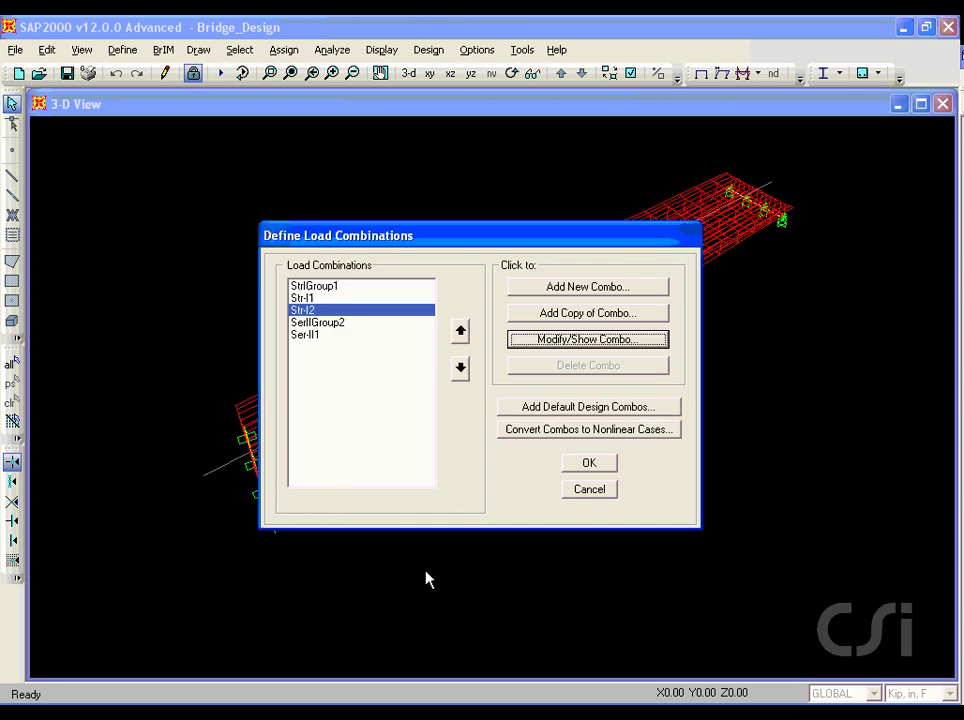
- Review SerIIGroup2 and Ser-II1 (DEAD 1, ML 1.3, PRESTRESS 1), then accept the combinations
{"action": "left_click", "coordinate": [340, 324]}
{"action": "left_click", "coordinate": [545, 341]}
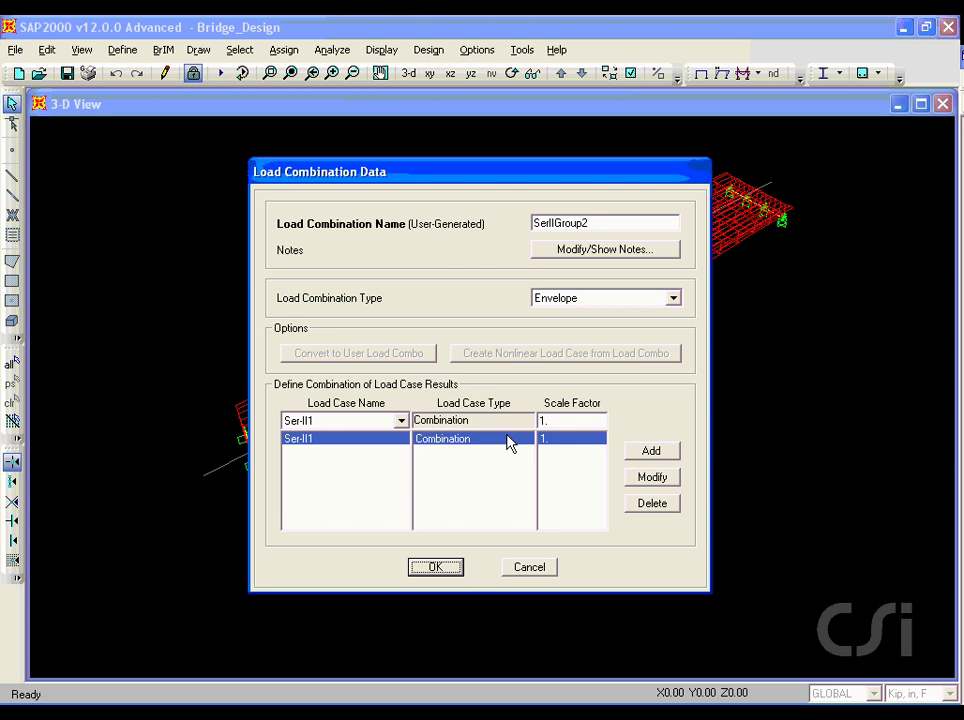
{"action": "left_click", "coordinate": [433, 569]}
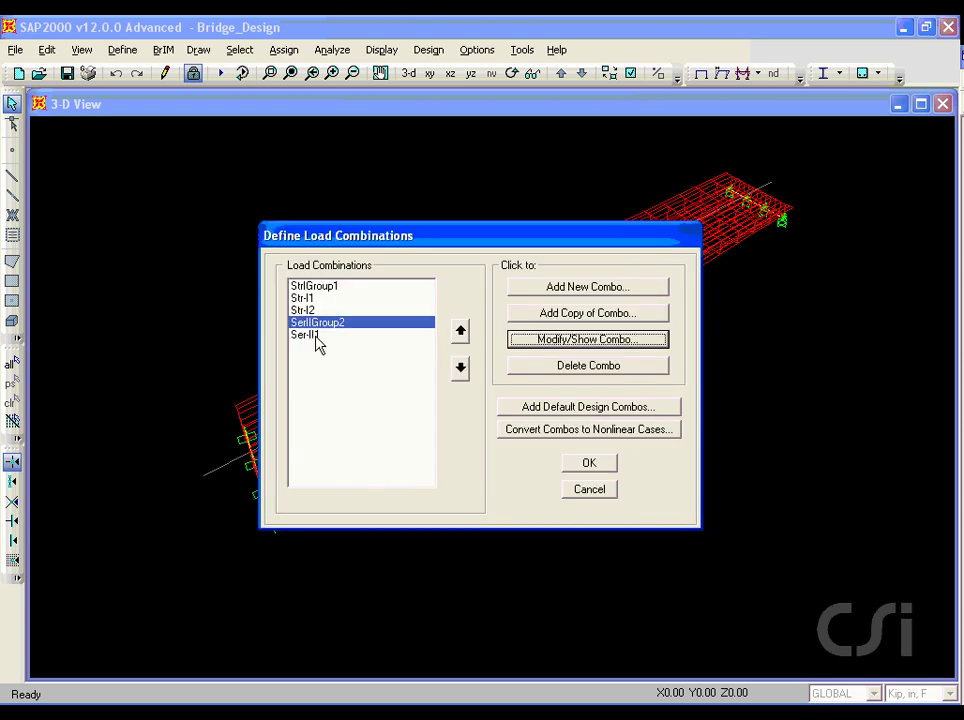
{"action": "left_click", "coordinate": [314, 336]}
{"action": "left_click", "coordinate": [549, 344]}
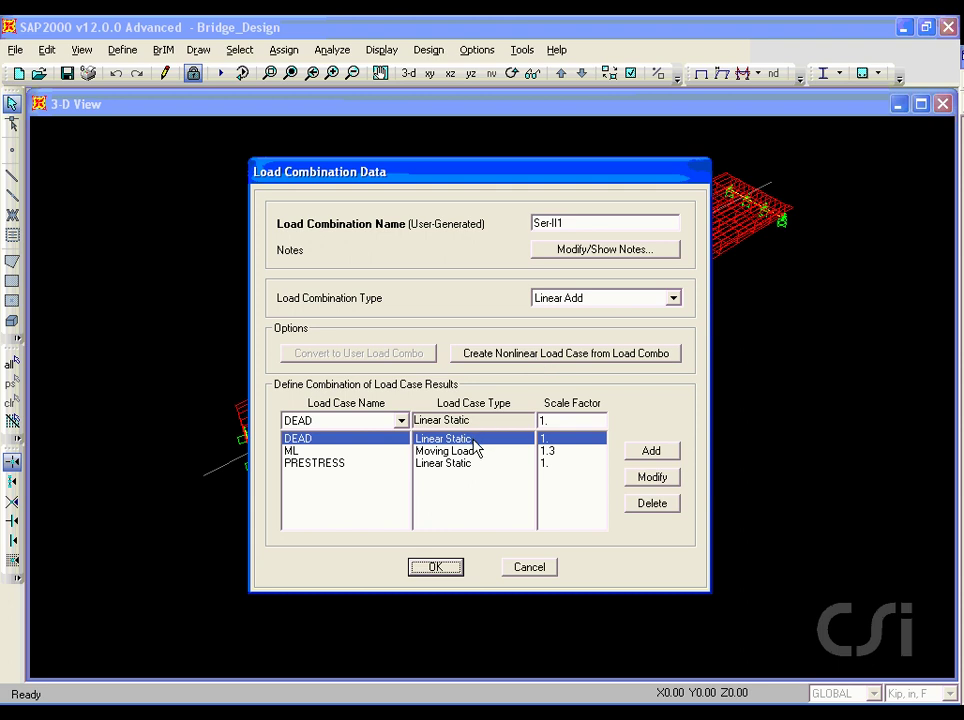
{"action": "left_click", "coordinate": [434, 569]}
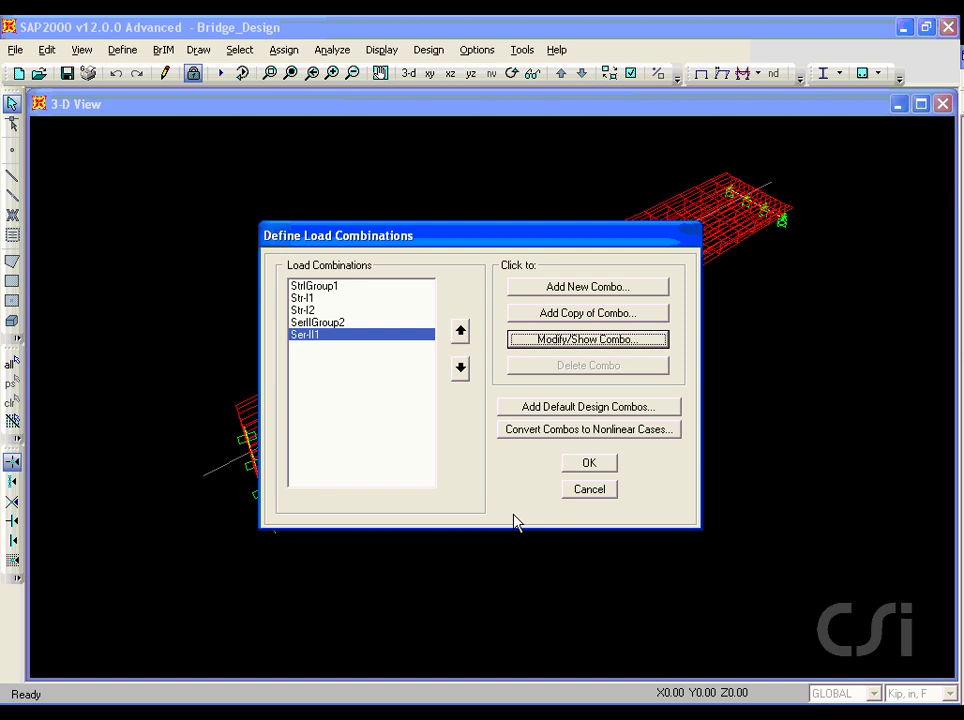
{"action": "left_click", "coordinate": [589, 463]}
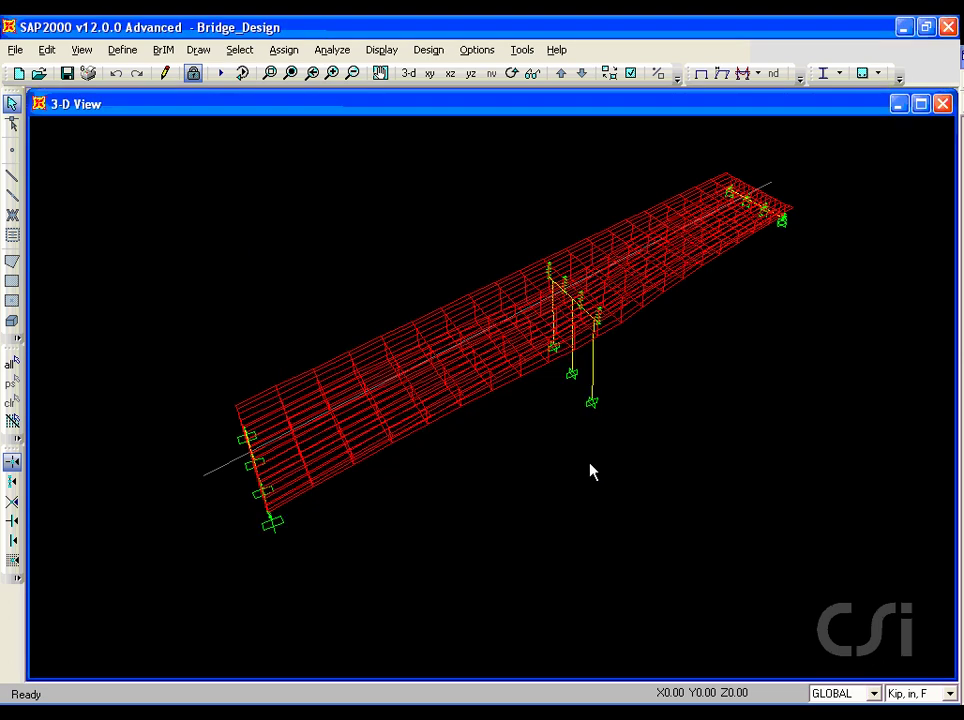
- Create superstructure request DReq1 on BOBJ1 as Conc Box Stress with DSet1 set to SerIIGroup2
{"action": "left_click", "coordinate": [440, 52]}
{"action": "mouse_move", "coordinate": [489, 208]}
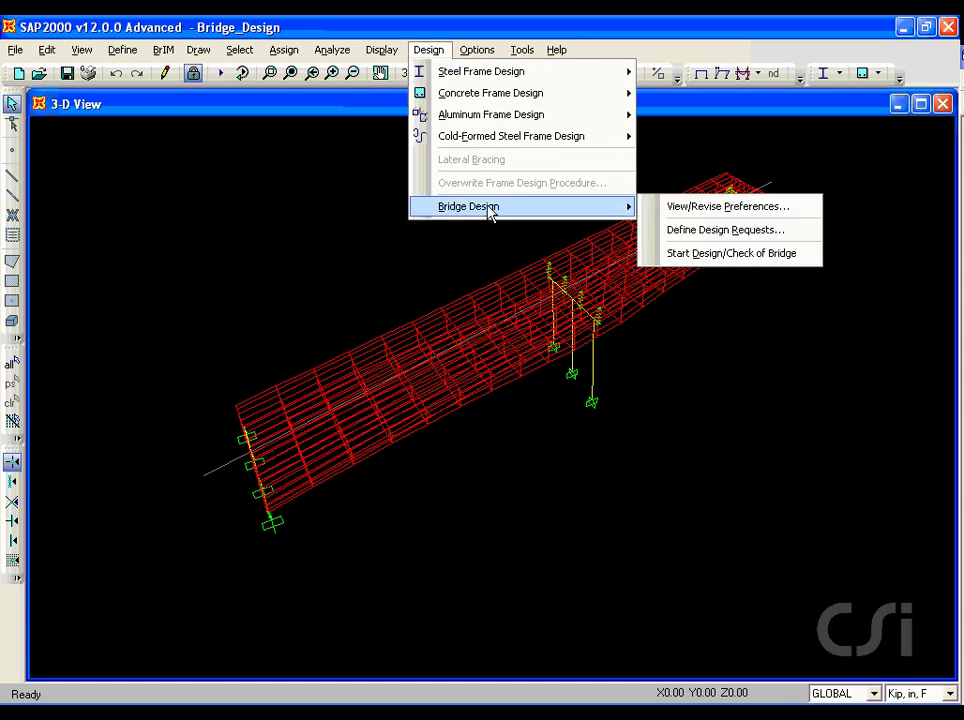
{"action": "left_click", "coordinate": [780, 233]}
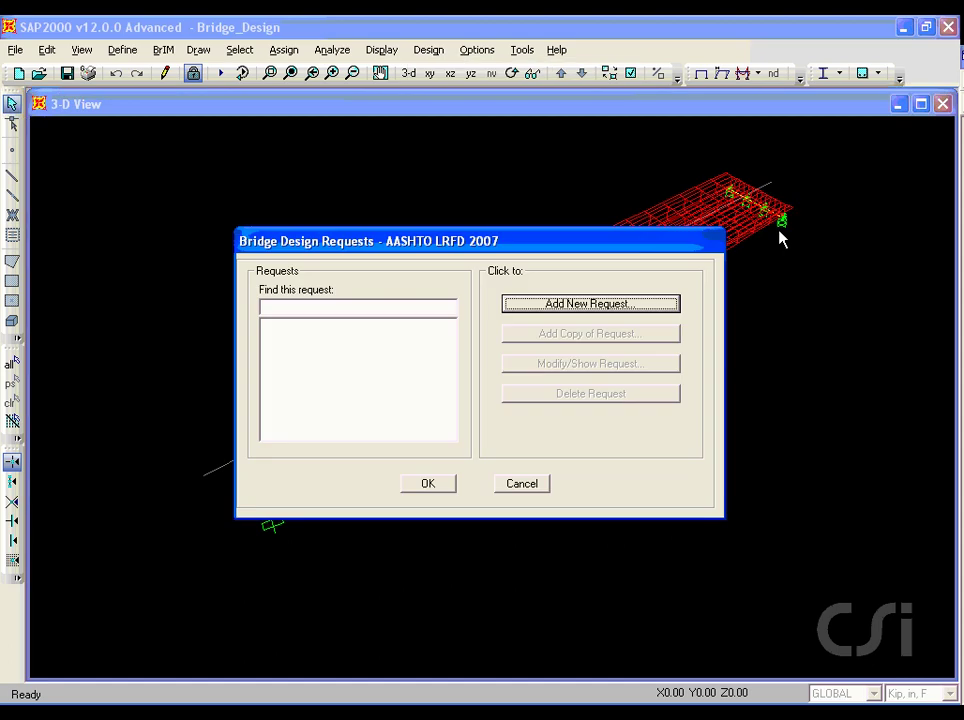
{"action": "left_click", "coordinate": [633, 305]}
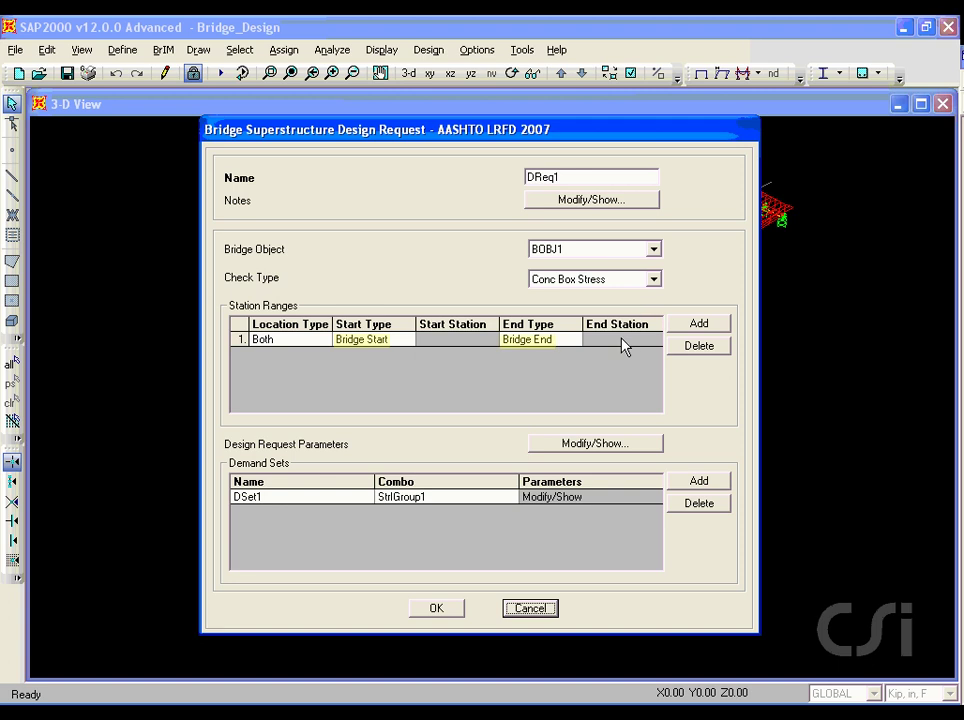
{"action": "left_click", "coordinate": [655, 280]}
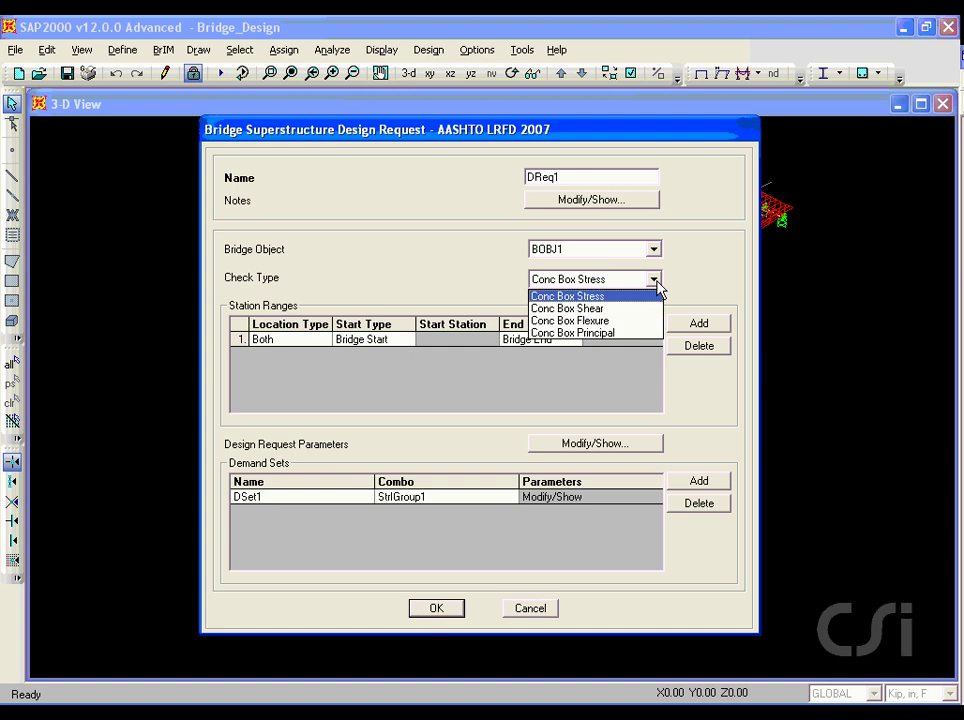
{"action": "left_click", "coordinate": [597, 297]}
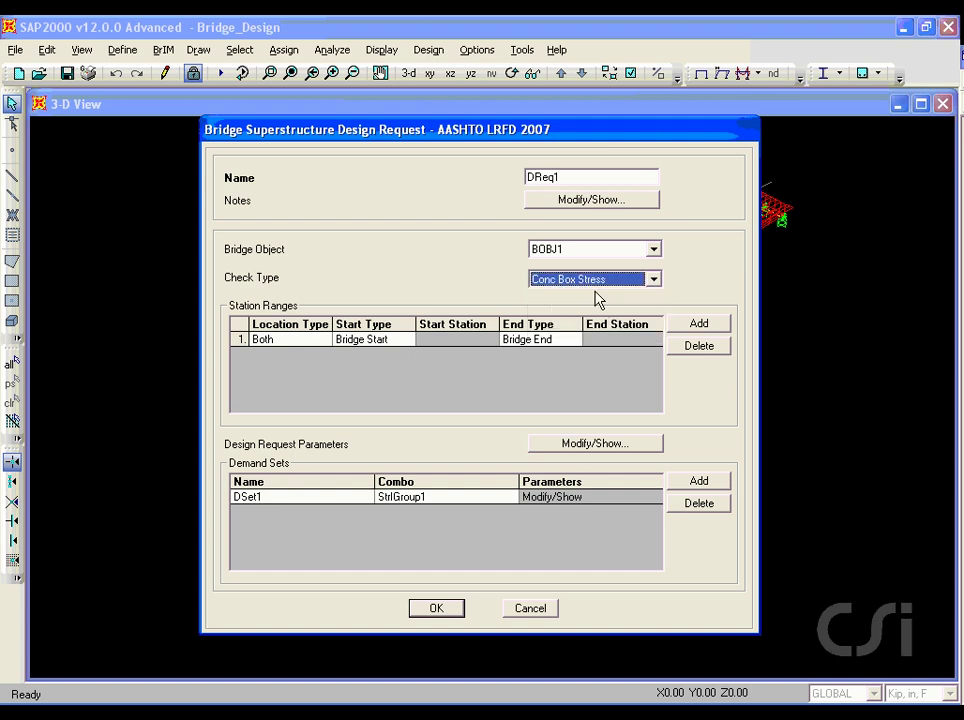
{"action": "left_click", "coordinate": [437, 498]}
{"action": "left_click", "coordinate": [437, 500]}
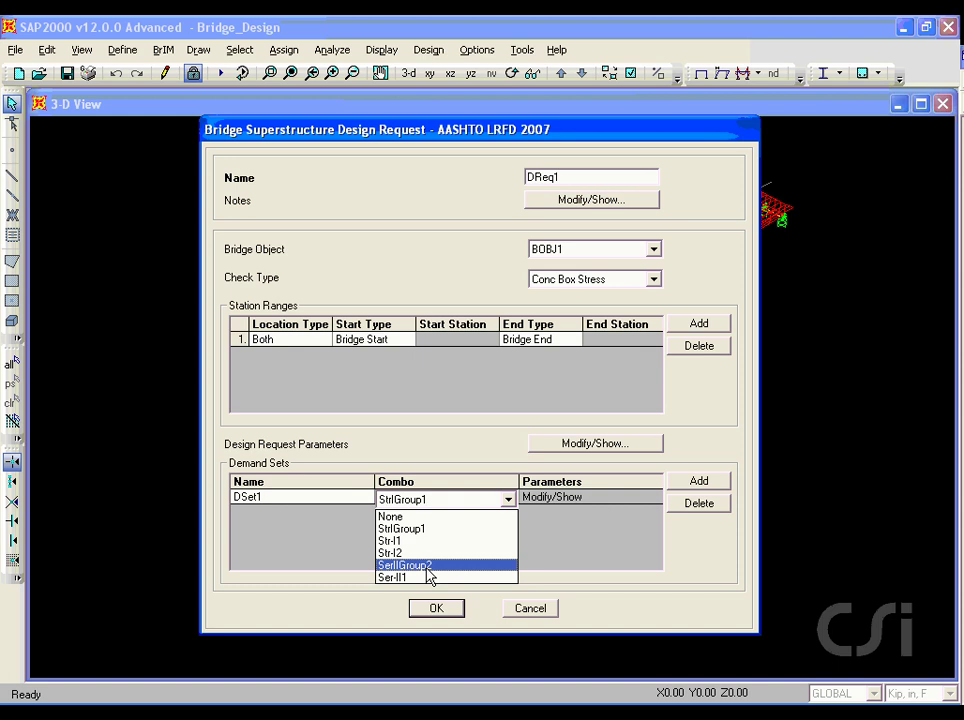
{"action": "left_click", "coordinate": [427, 568]}
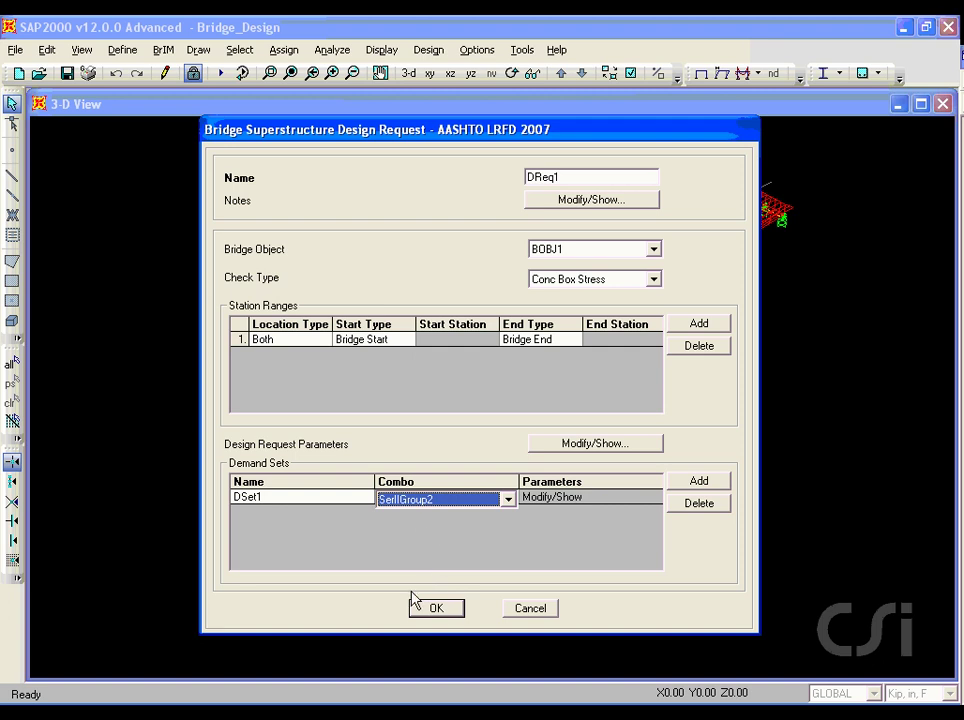
{"action": "left_click", "coordinate": [438, 609]}
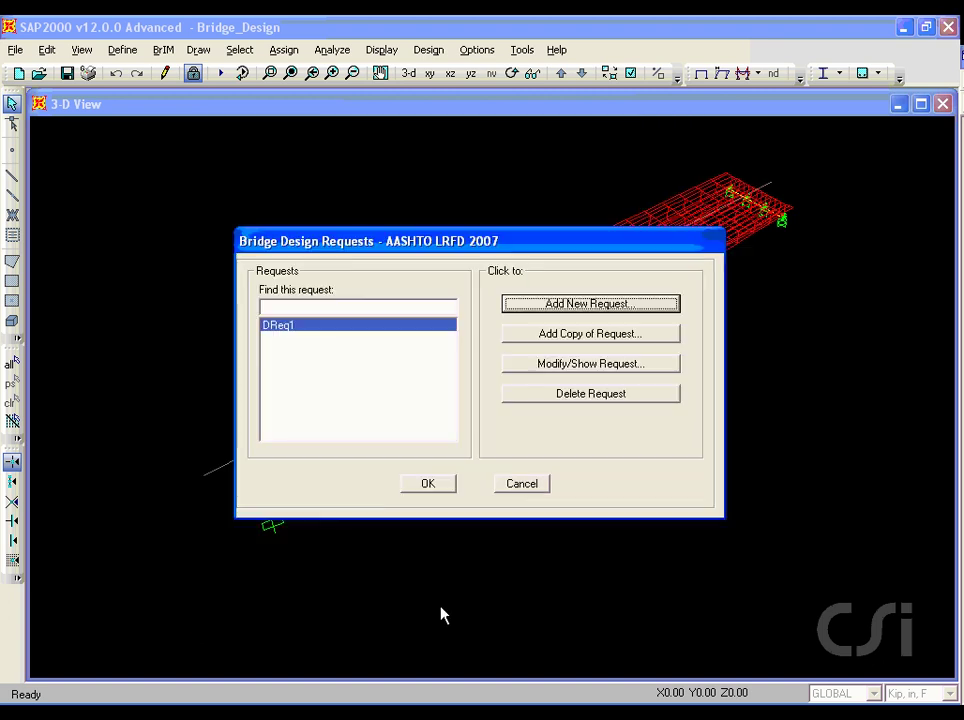
- Add request DReq2 as a Conc Box Principal check with DSet1 on SerIIGroup2
{"action": "left_click", "coordinate": [608, 304]}
{"action": "left_click", "coordinate": [653, 279]}
{"action": "left_click", "coordinate": [580, 334]}
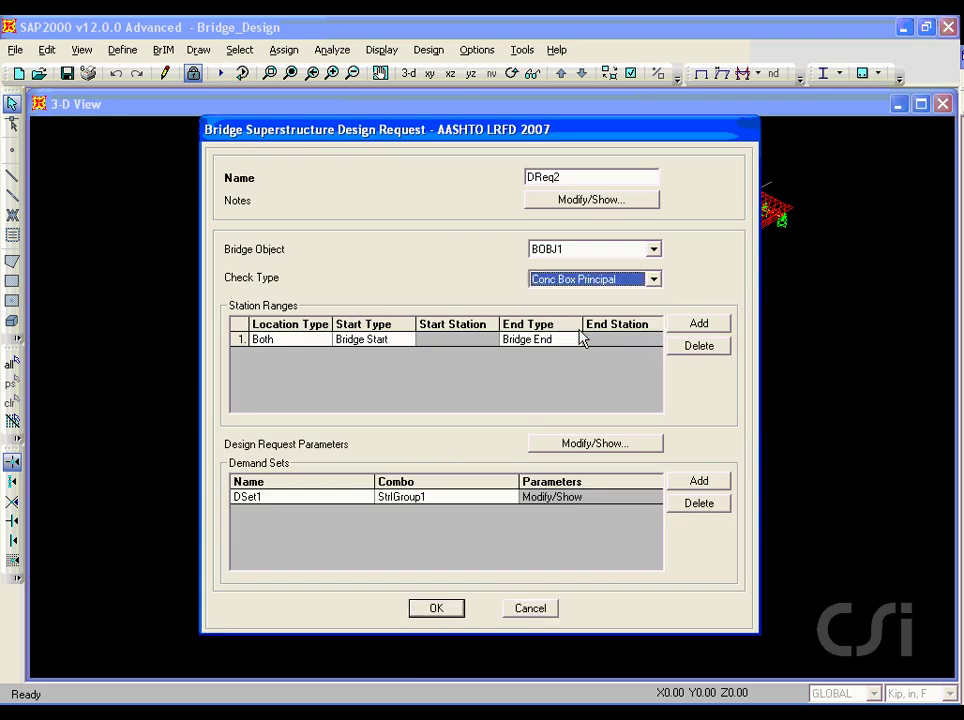
{"action": "left_click", "coordinate": [441, 502]}
{"action": "left_click", "coordinate": [441, 502]}
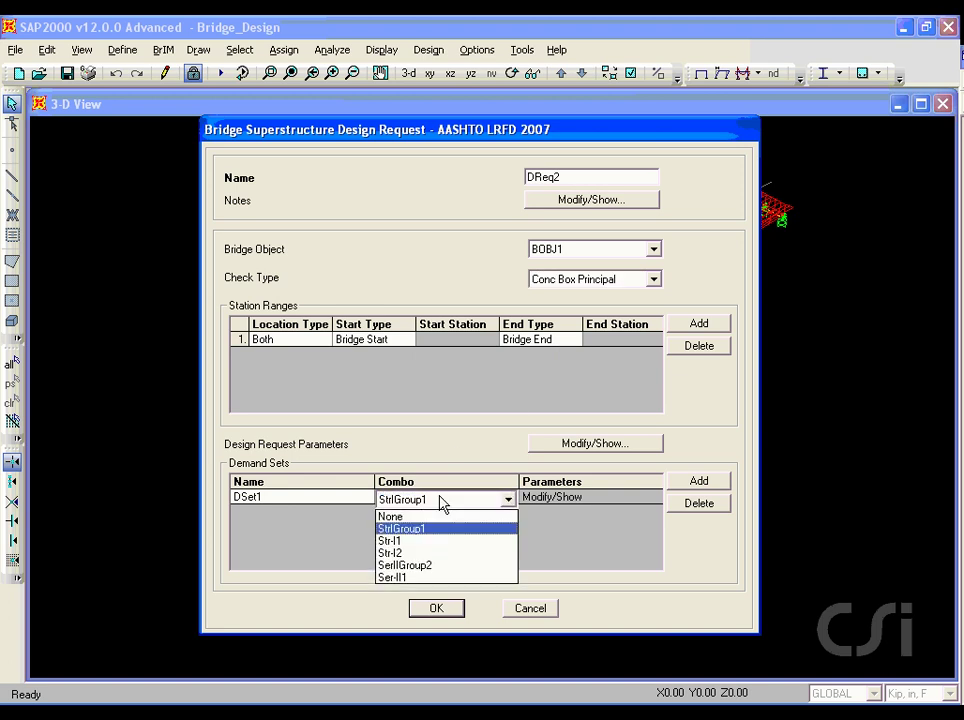
{"action": "left_click", "coordinate": [438, 566]}
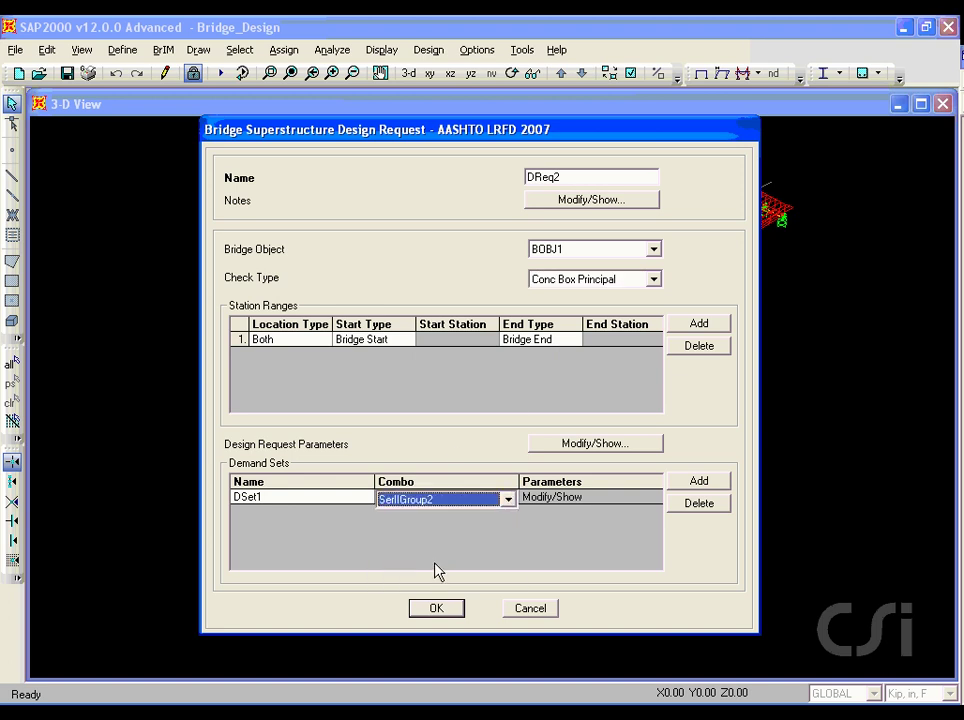
{"action": "left_click", "coordinate": [434, 609]}
- Add request DReq3 as a Conc Box Flexure check with DSet1 on StrIGroup1
{"action": "left_click", "coordinate": [575, 303]}
{"action": "left_click", "coordinate": [590, 281]}
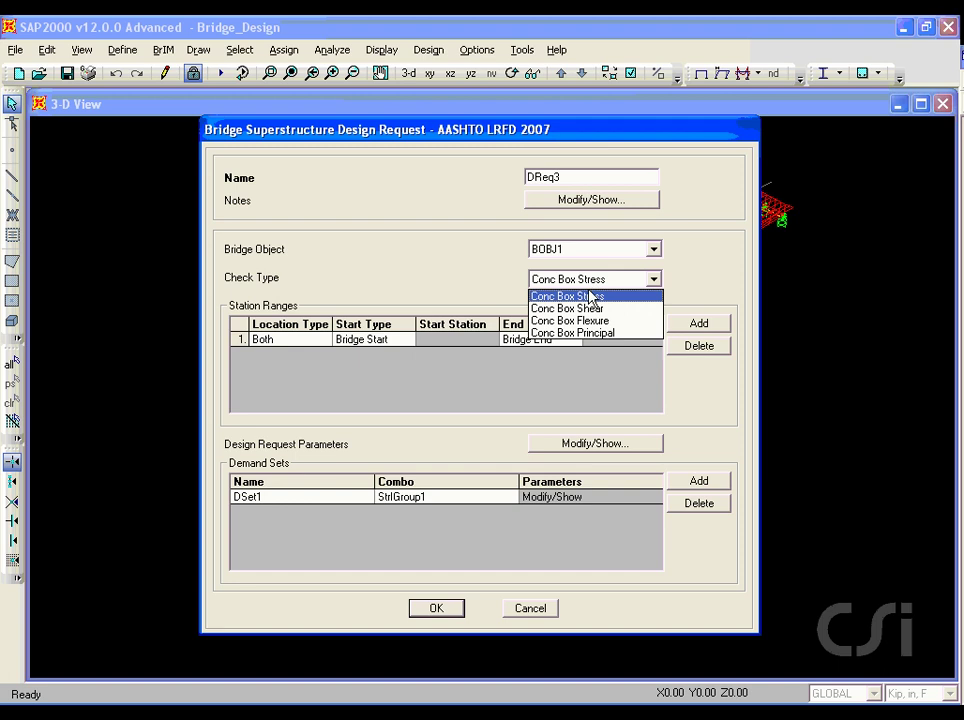
{"action": "left_click", "coordinate": [567, 321]}
{"action": "left_click", "coordinate": [447, 500]}
{"action": "left_click", "coordinate": [447, 503]}
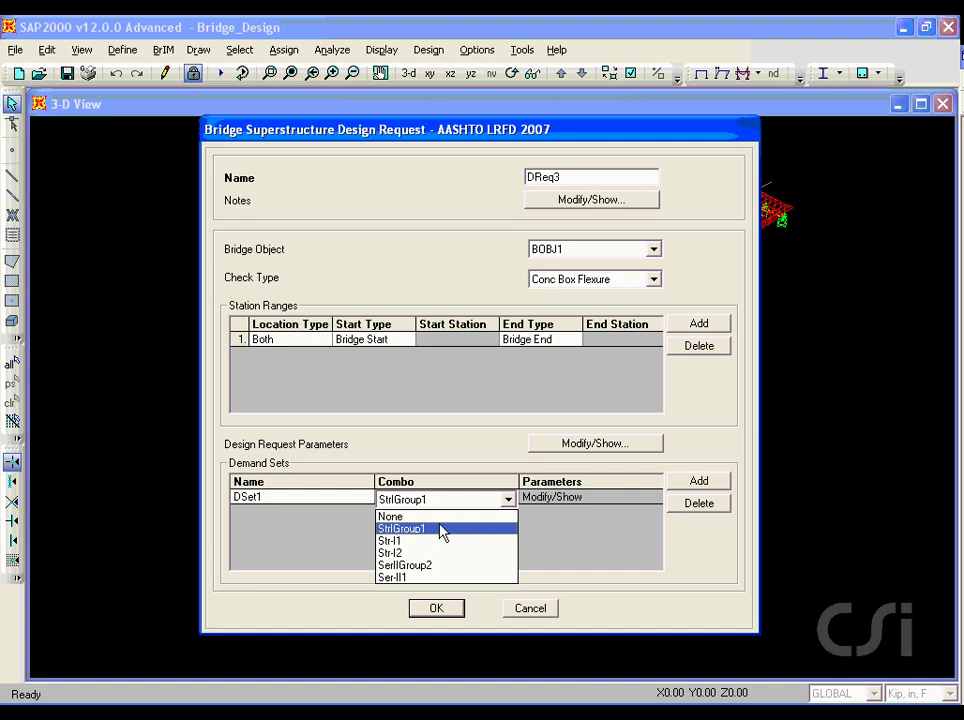
{"action": "left_click", "coordinate": [427, 530]}
{"action": "left_click", "coordinate": [436, 608]}
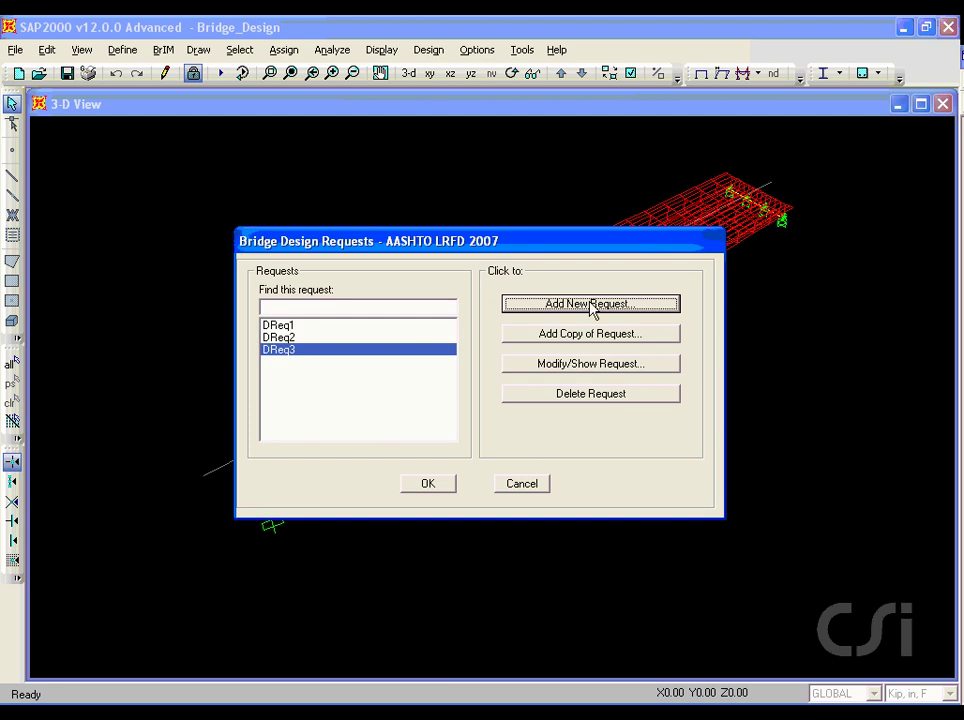
- Add design request DReq4 as a Conc Box Shear check with DSet1 set to Str-I1
{"action": "left_click", "coordinate": [592, 305]}
{"action": "left_click", "coordinate": [592, 280]}
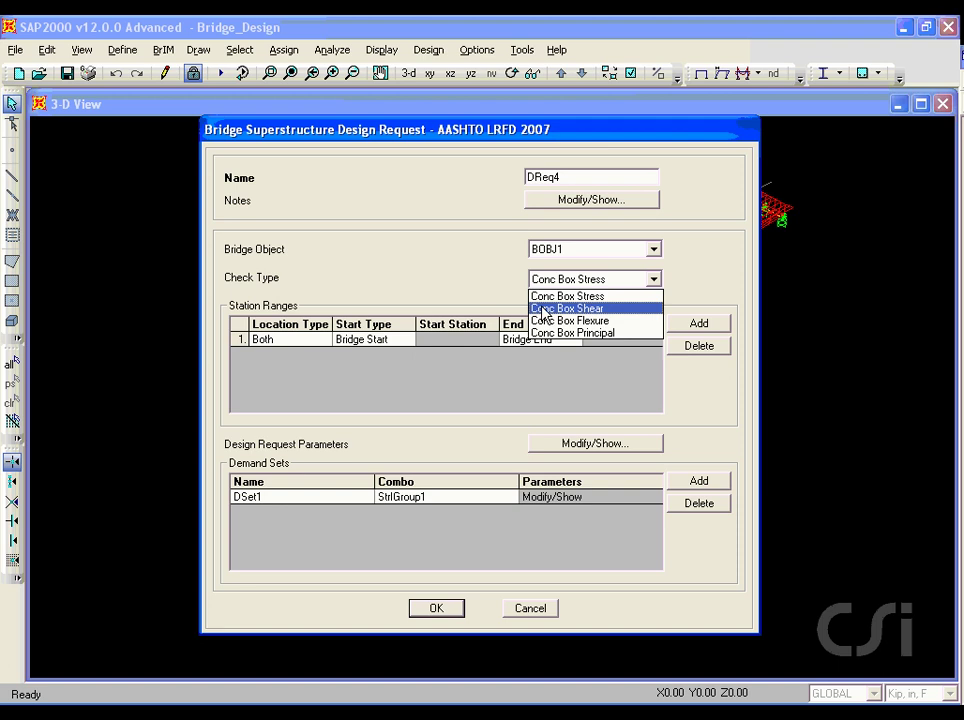
{"action": "left_click", "coordinate": [574, 309]}
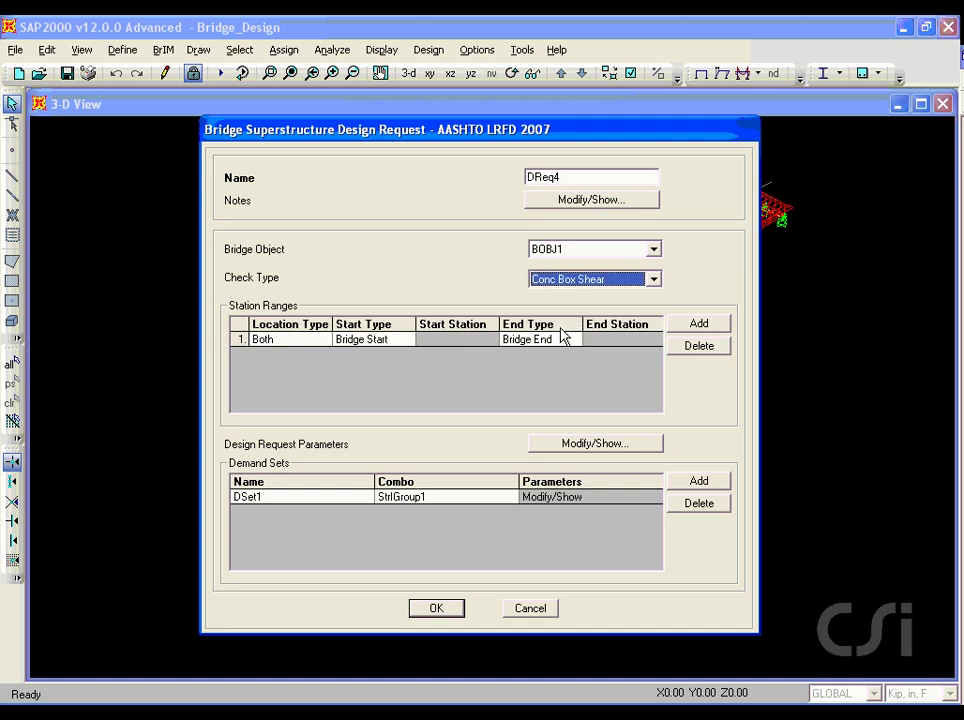
{"action": "left_click", "coordinate": [449, 506]}
{"action": "left_click", "coordinate": [449, 506]}
{"action": "left_click", "coordinate": [411, 529]}
{"action": "left_click", "coordinate": [441, 508]}
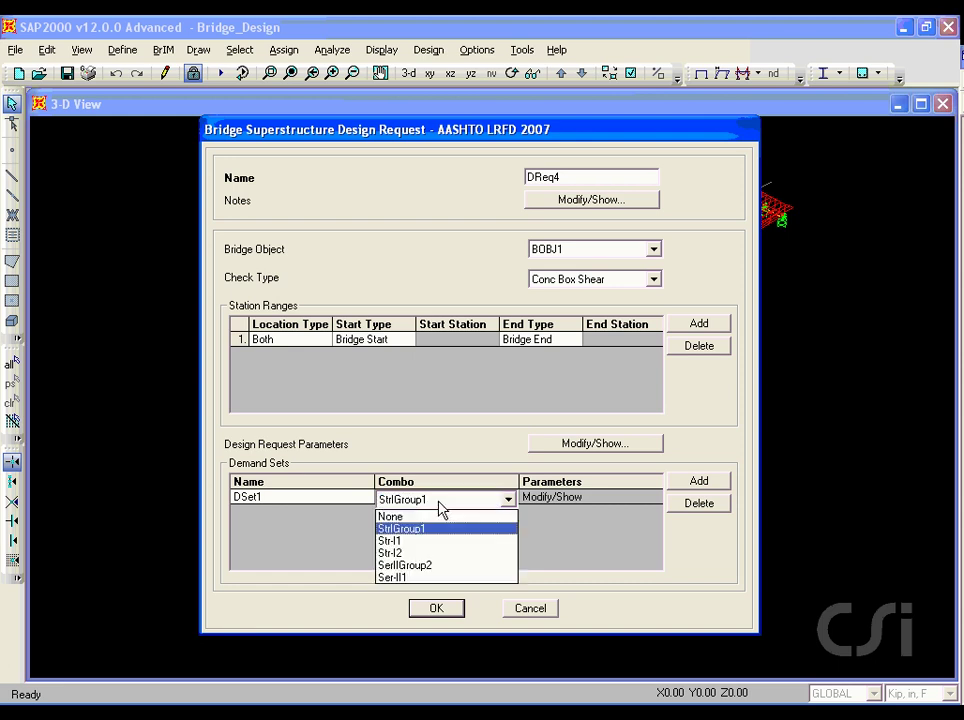
{"action": "left_click", "coordinate": [380, 541]}
- Add a second demand set DSet2 on Str-I2 and save DReq4
{"action": "left_click", "coordinate": [697, 482]}
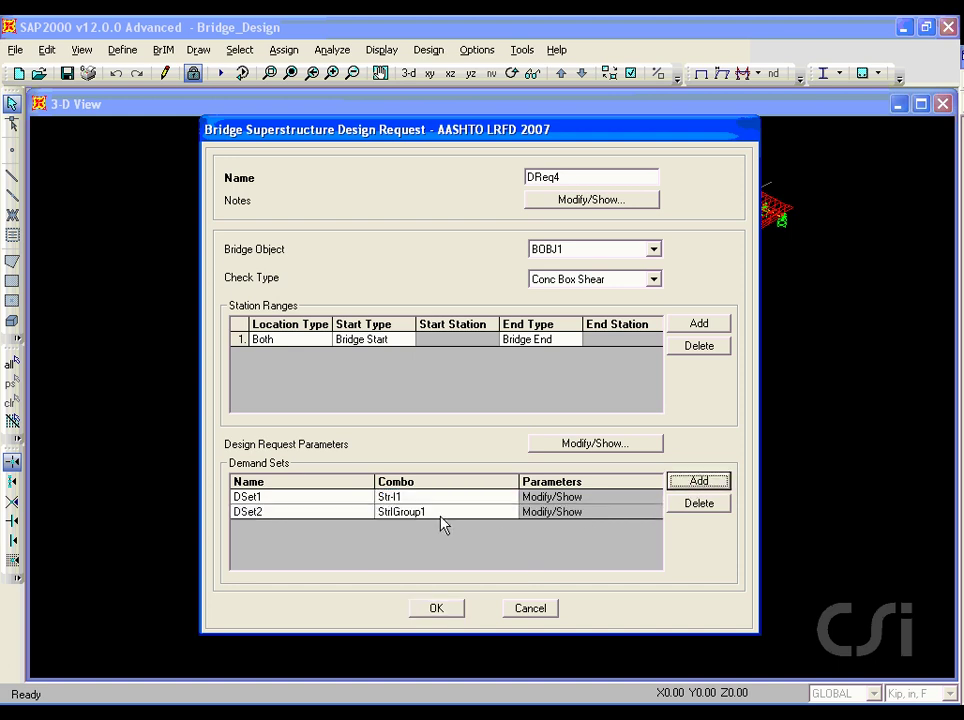
{"action": "left_click", "coordinate": [437, 514]}
{"action": "left_click", "coordinate": [437, 514]}
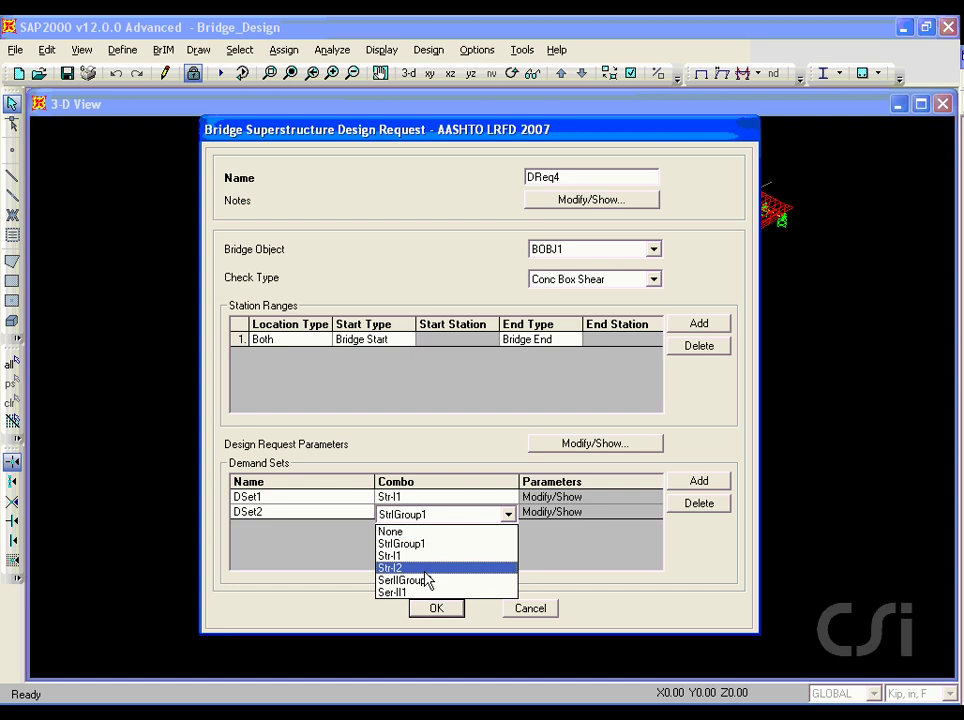
{"action": "left_click", "coordinate": [386, 569]}
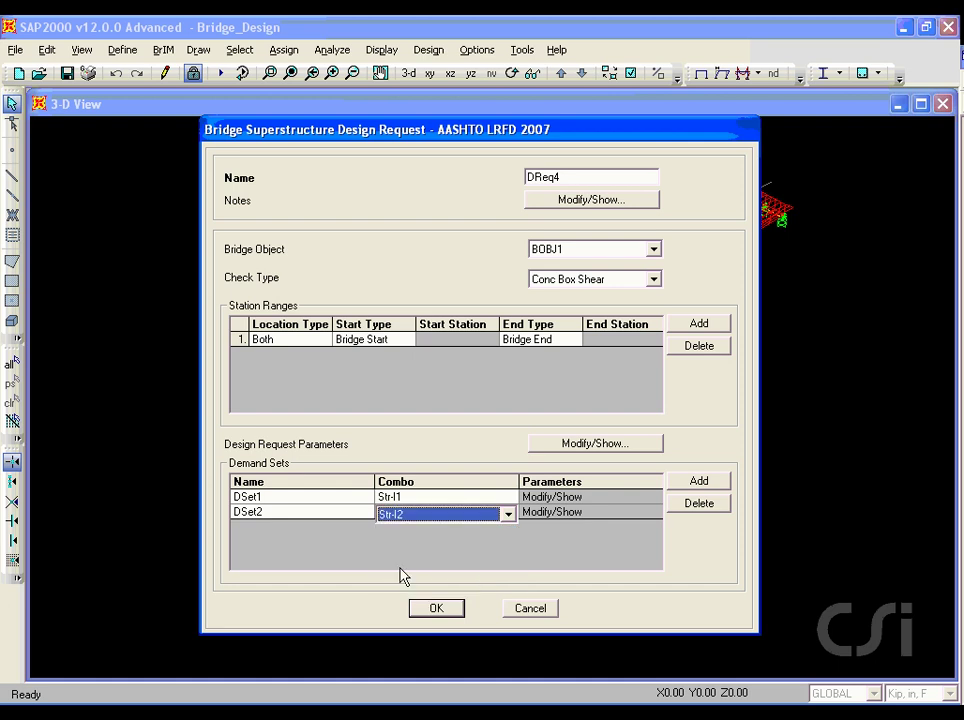
{"action": "left_click", "coordinate": [437, 608]}
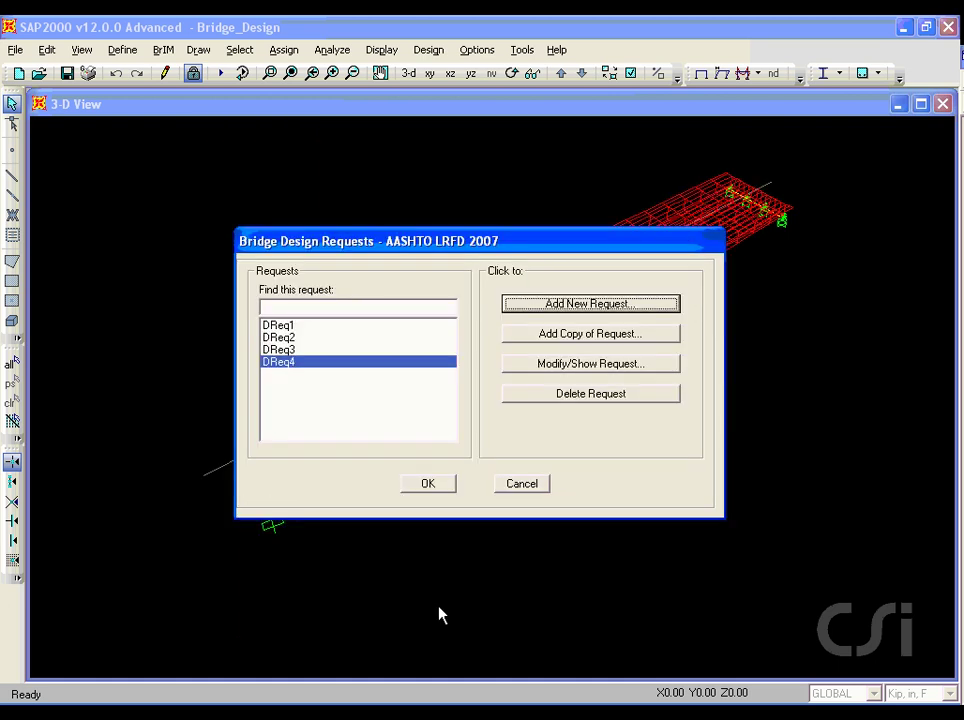
- Accept the four requests and run Start Design/Check of Bridge with Design Now
{"action": "left_click", "coordinate": [428, 487]}
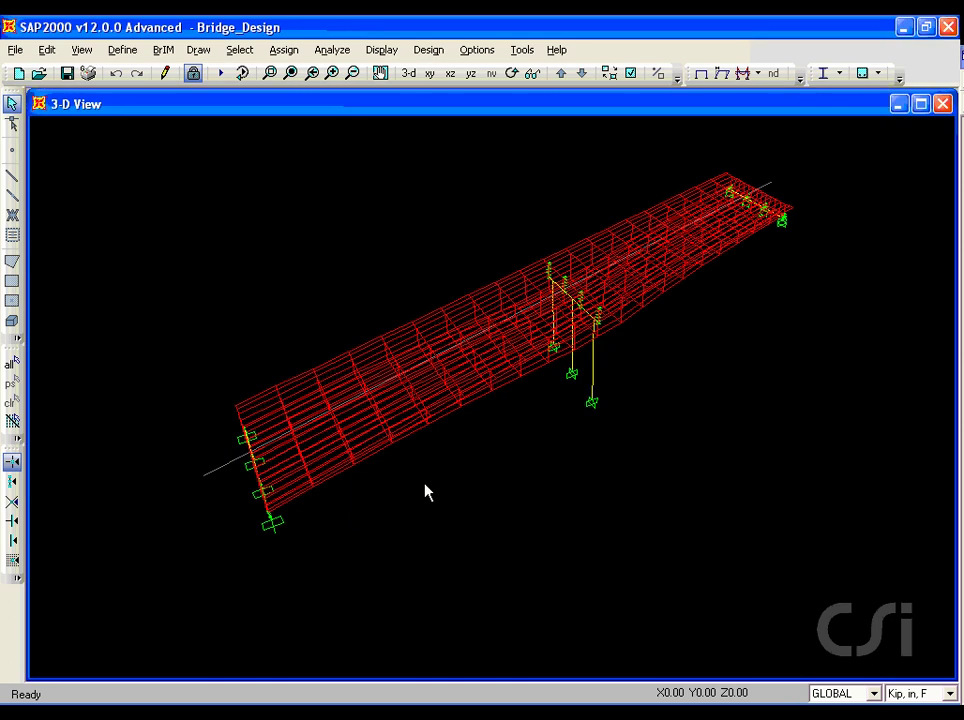
{"action": "left_click", "coordinate": [428, 52]}
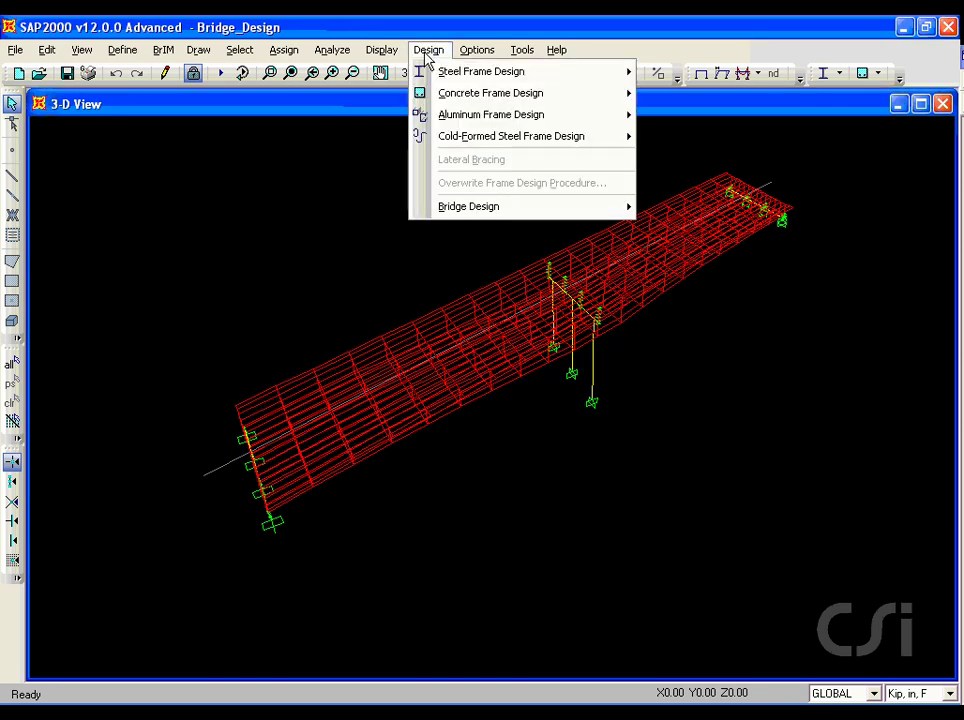
{"action": "mouse_move", "coordinate": [452, 208]}
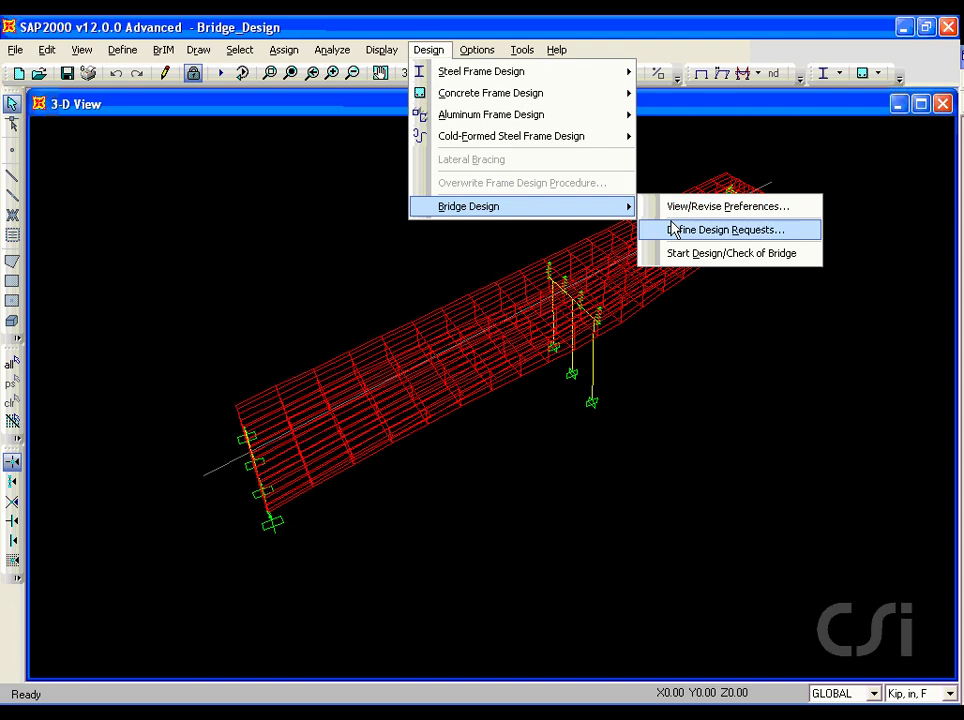
{"action": "left_click", "coordinate": [758, 256]}
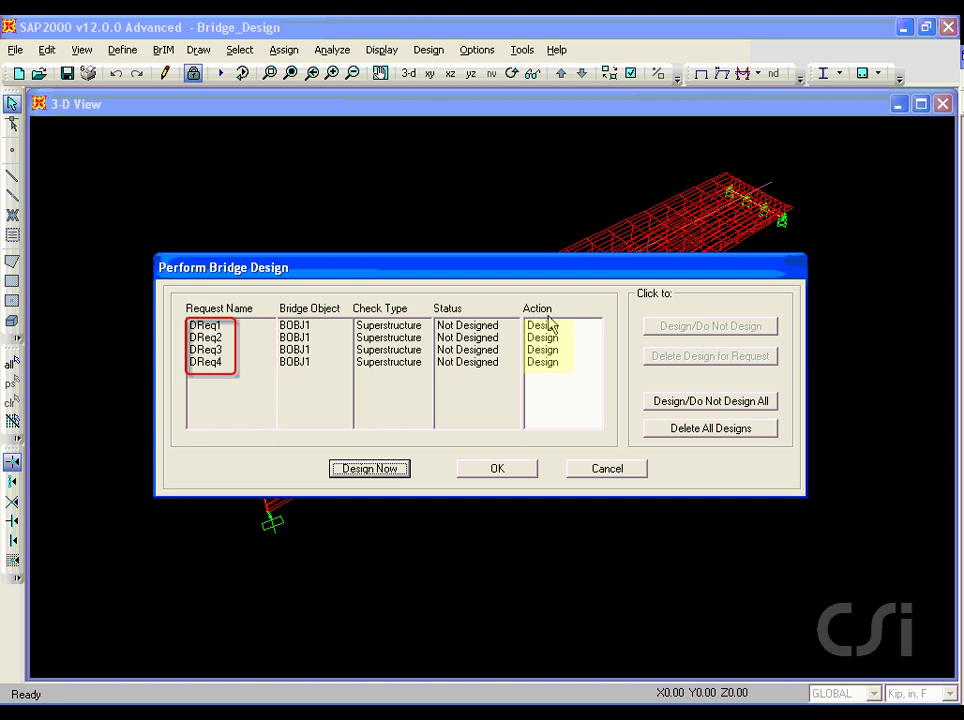
{"action": "left_click", "coordinate": [370, 469]}
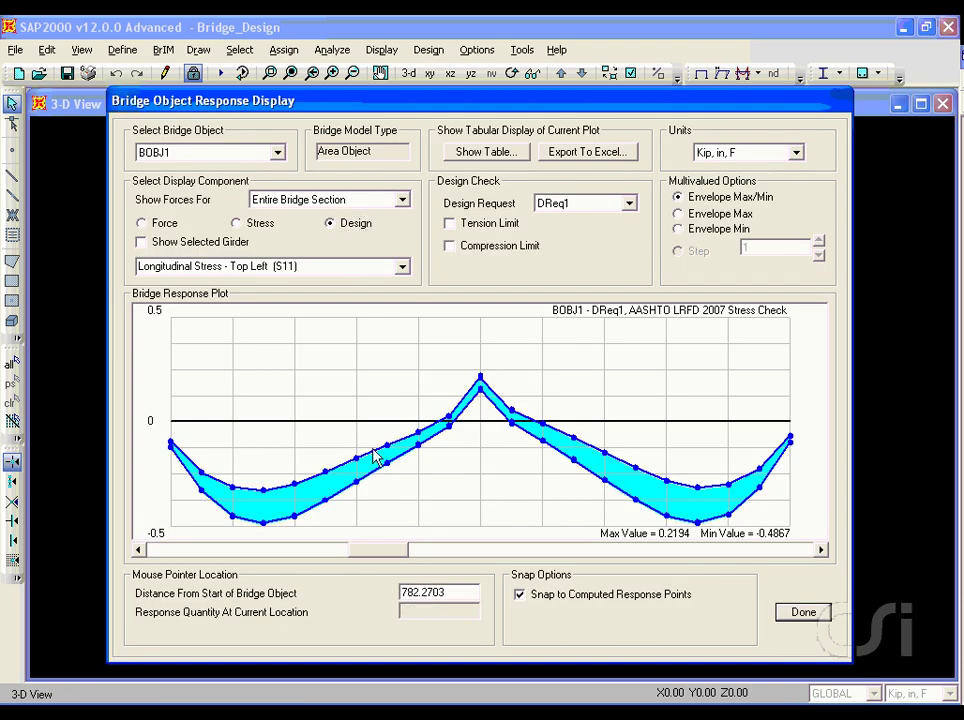
- Add tension and compression limit lines to the DReq1 plot and show Bottom Left longitudinal stress (S11)
{"action": "left_click_drag", "start_coordinate": [319, 237], "coordinate": [405, 238]}
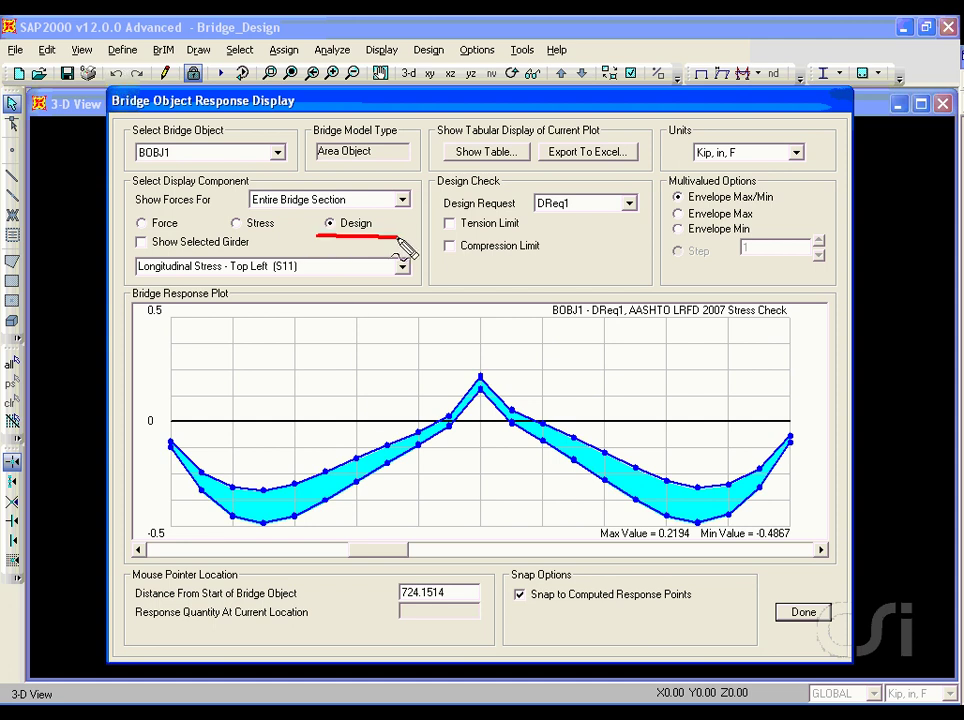
{"action": "left_click", "coordinate": [582, 208]}
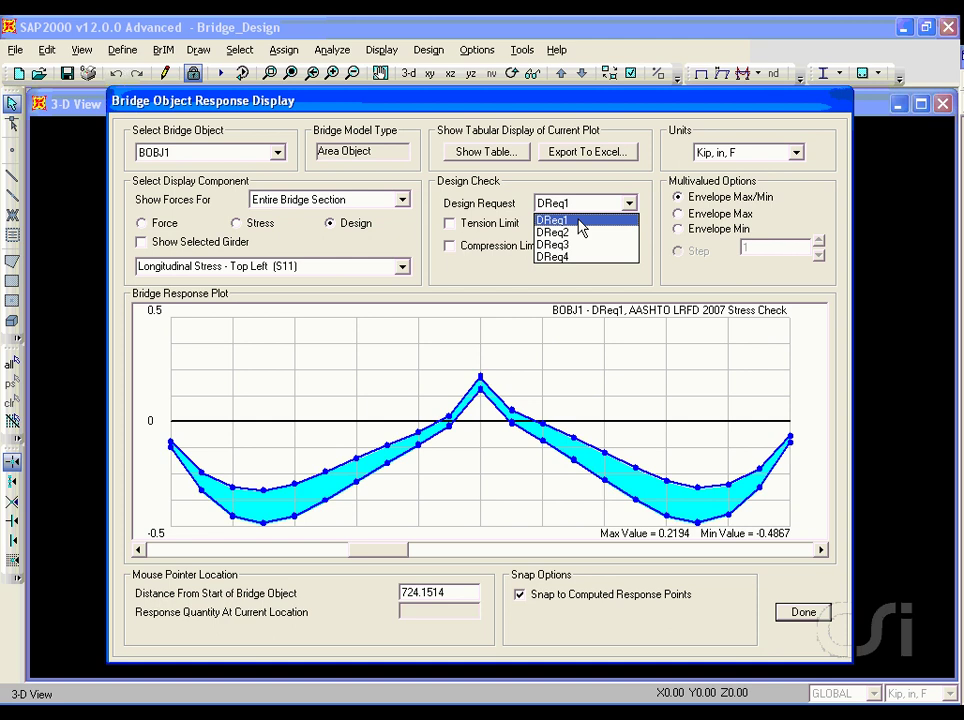
{"action": "left_click", "coordinate": [579, 221]}
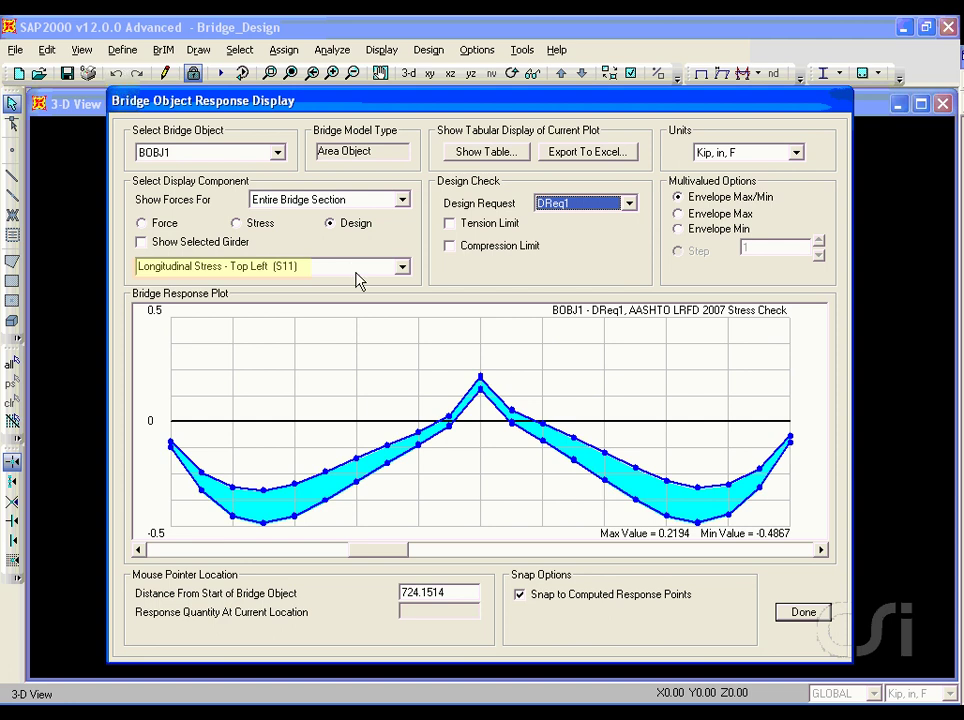
{"action": "left_click", "coordinate": [453, 225]}
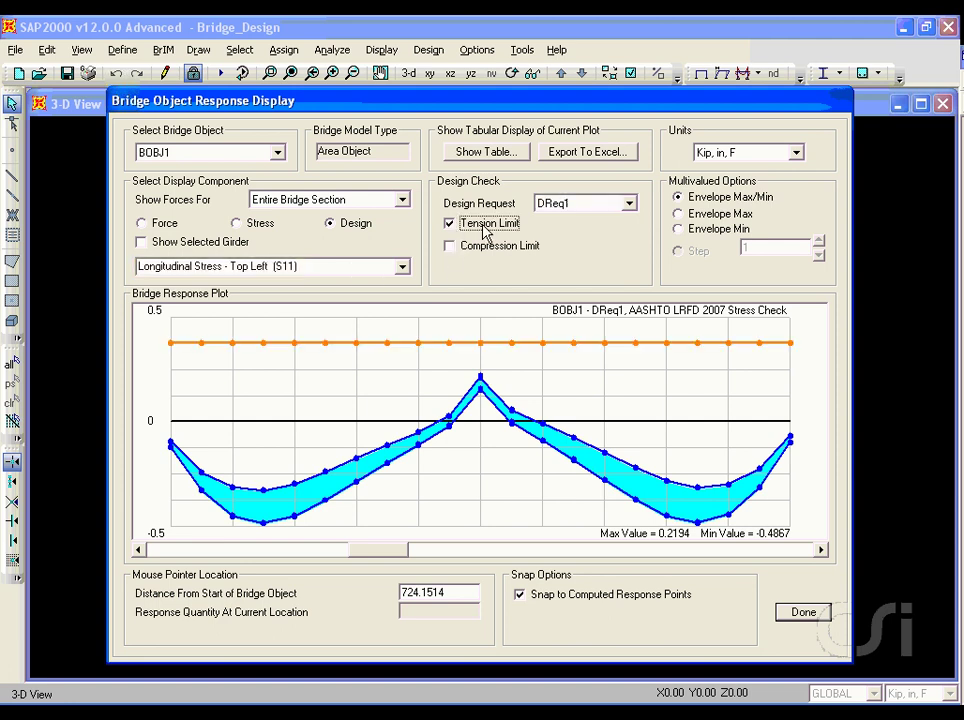
{"action": "left_click", "coordinate": [453, 250]}
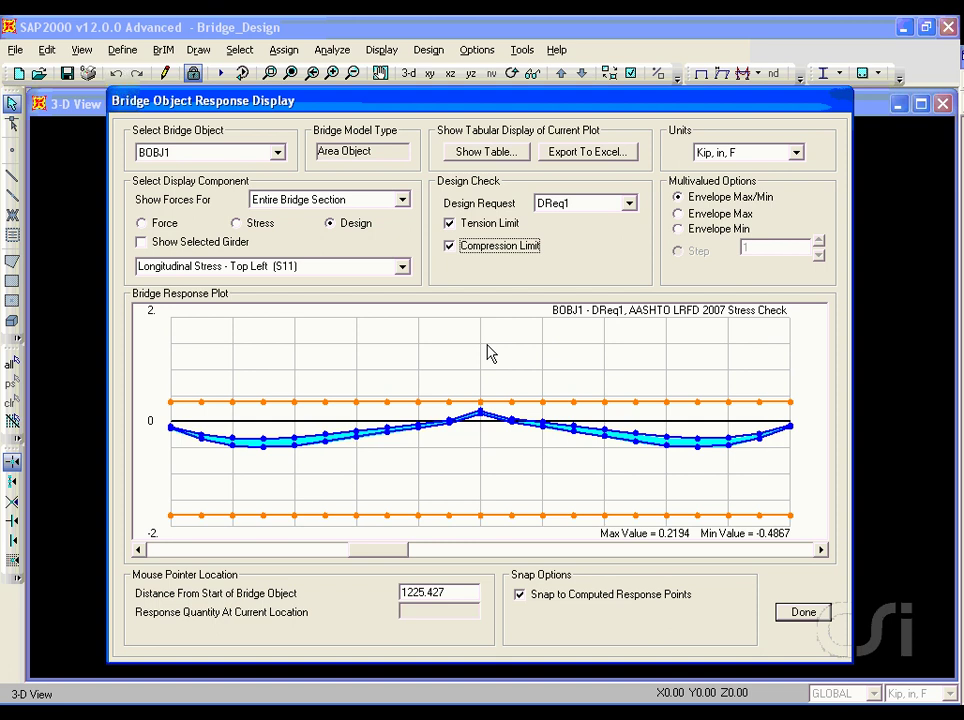
{"action": "left_click", "coordinate": [403, 268]}
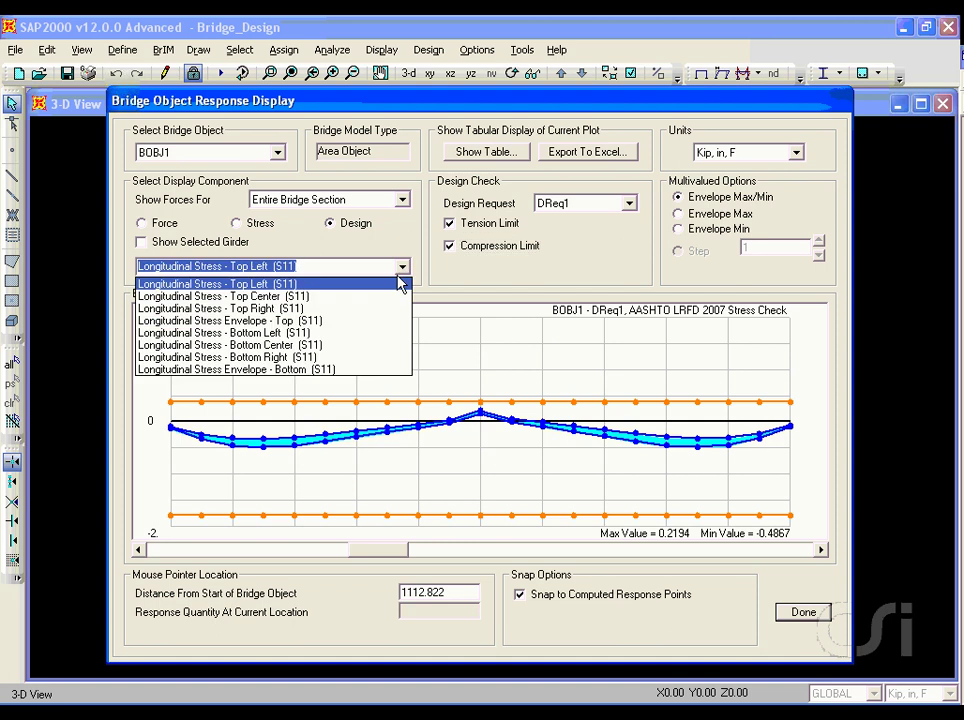
{"action": "left_click", "coordinate": [306, 333]}
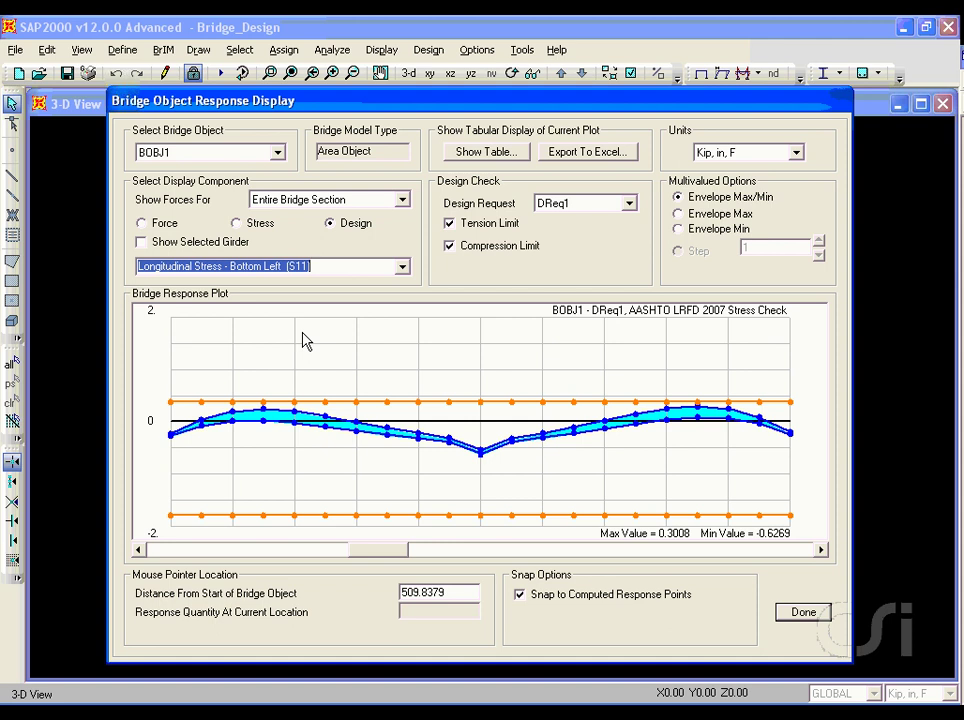
{"action": "left_click", "coordinate": [629, 203]}
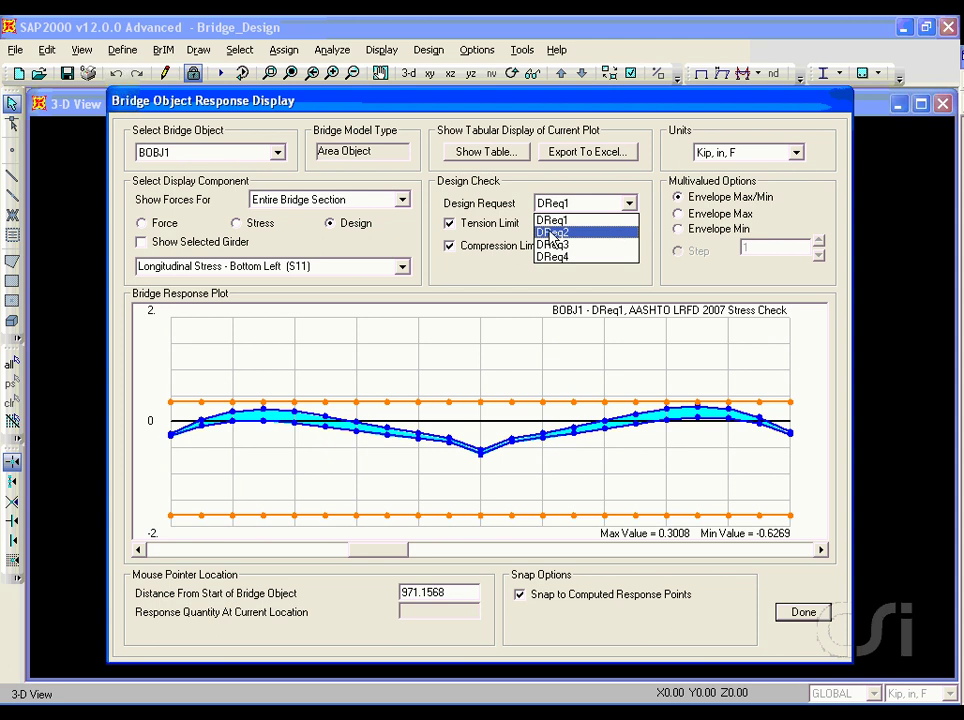
- View the DReq2 principal stress check for Web Top, then close the response display with Done
{"action": "left_click", "coordinate": [552, 232]}
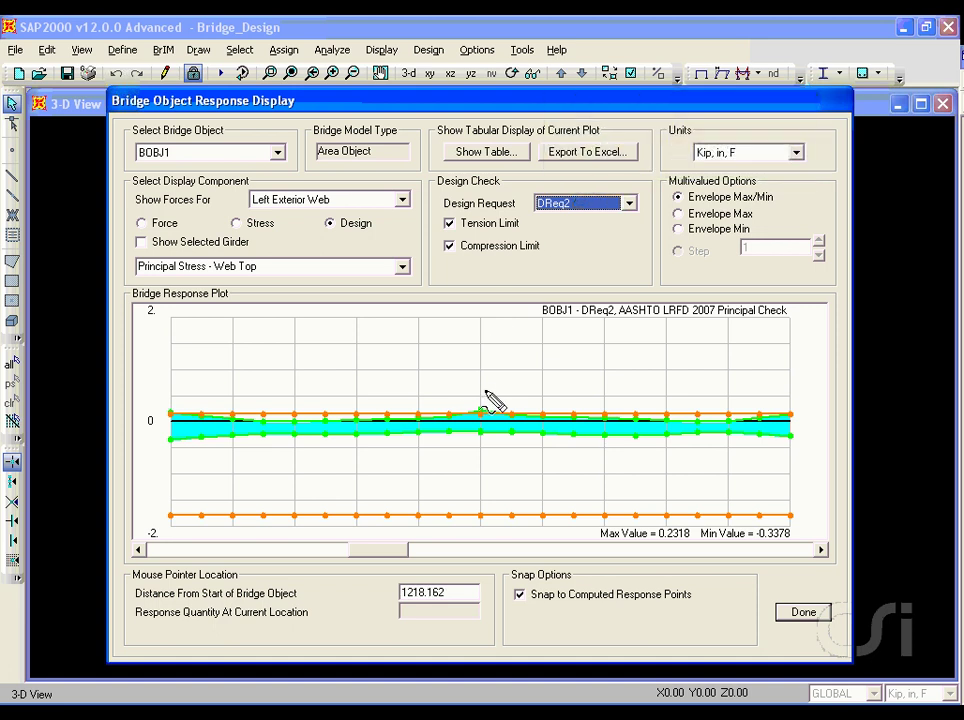
{"action": "mouse_move", "coordinate": [482, 392]}
{"action": "left_mouse_down"}
{"action": "mouse_move", "coordinate": [464, 417]}
{"action": "mouse_move", "coordinate": [476, 431]}
{"action": "mouse_move", "coordinate": [497, 427]}
{"action": "mouse_move", "coordinate": [484, 390]}
{"action": "left_mouse_up"}
{"action": "key", "text": "Escape"}
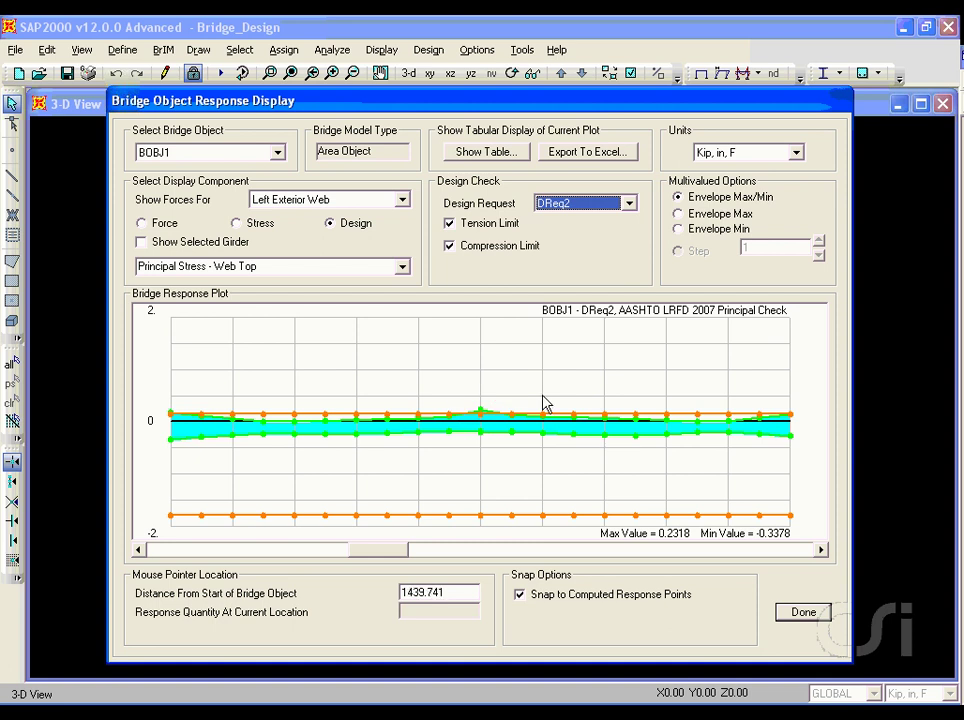
{"action": "left_click", "coordinate": [801, 613]}
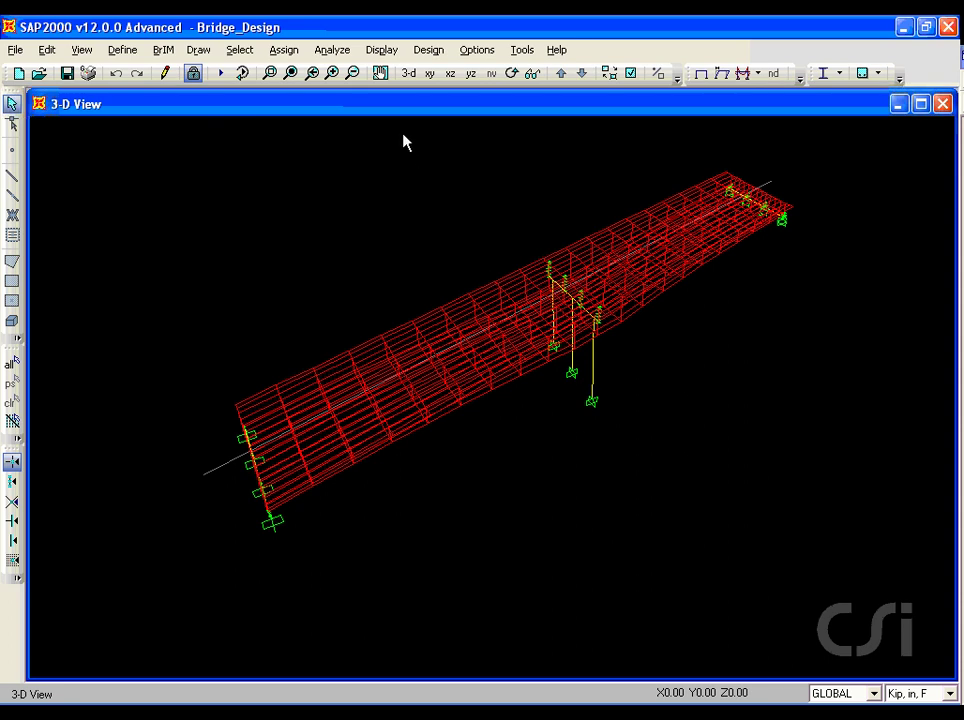
- Reopen Display > Show Bridge Forces/Stresses in Design mode to choose a design request
{"action": "left_click", "coordinate": [381, 49]}
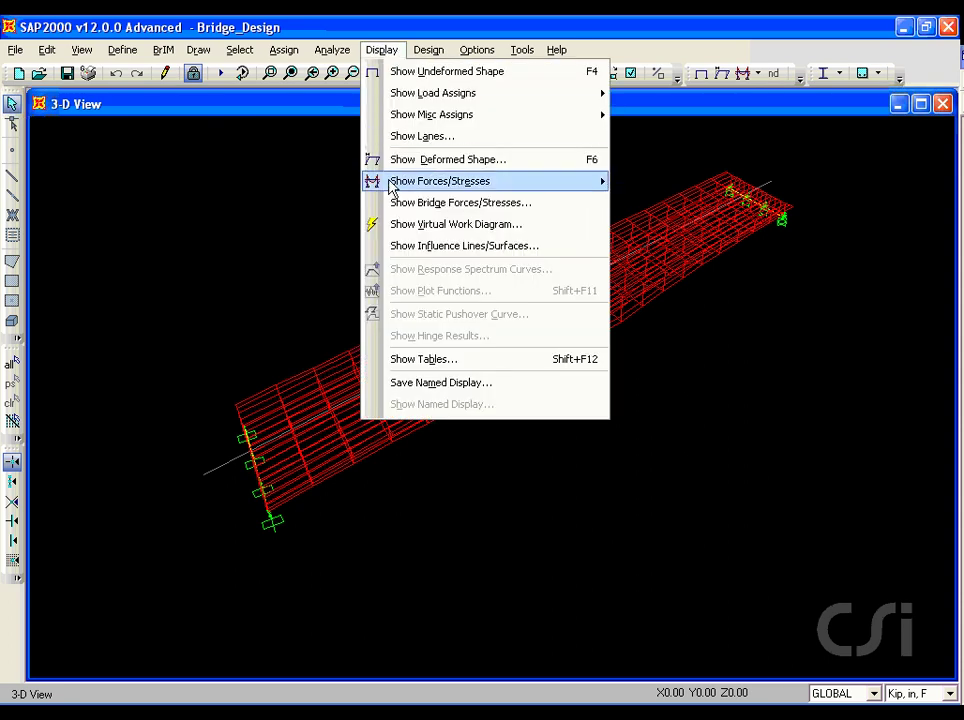
{"action": "left_click", "coordinate": [507, 203]}
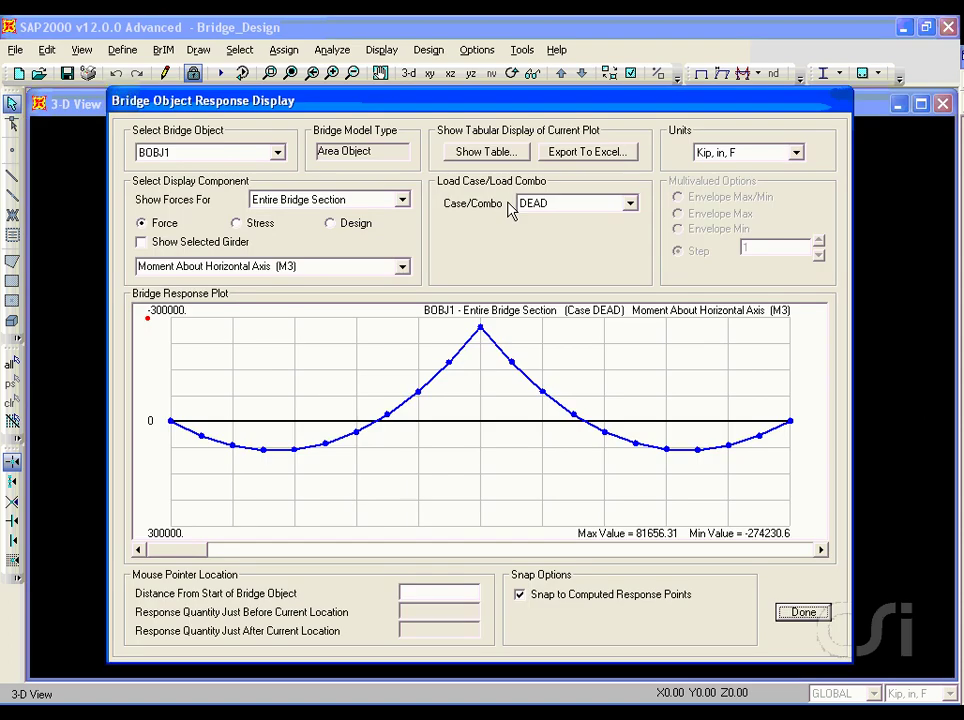
{"action": "left_click", "coordinate": [356, 225]}
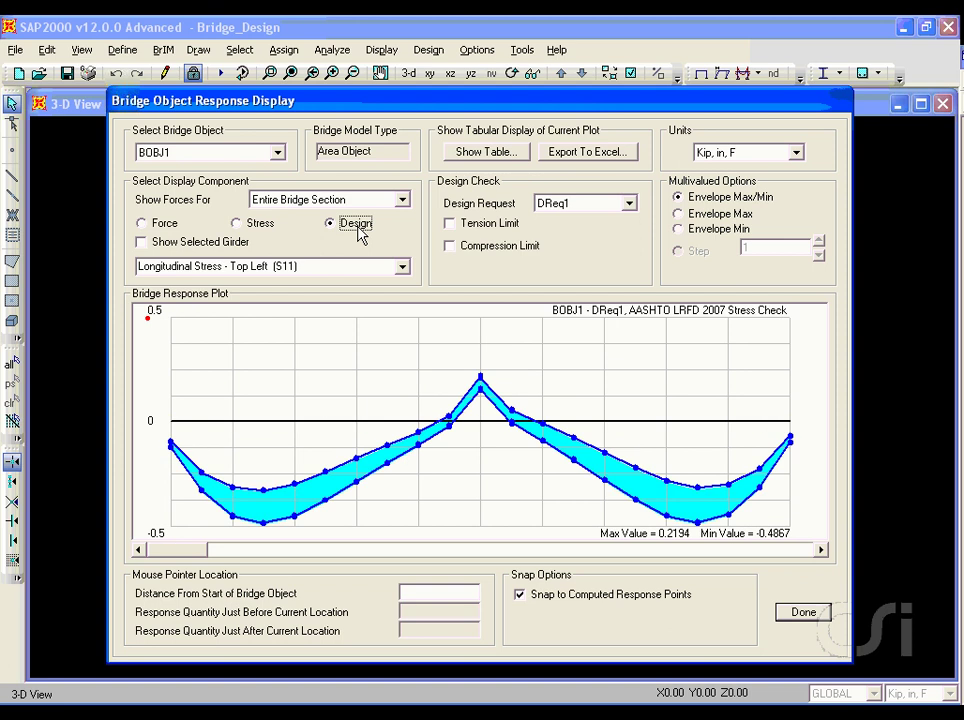
{"action": "left_click", "coordinate": [584, 206]}
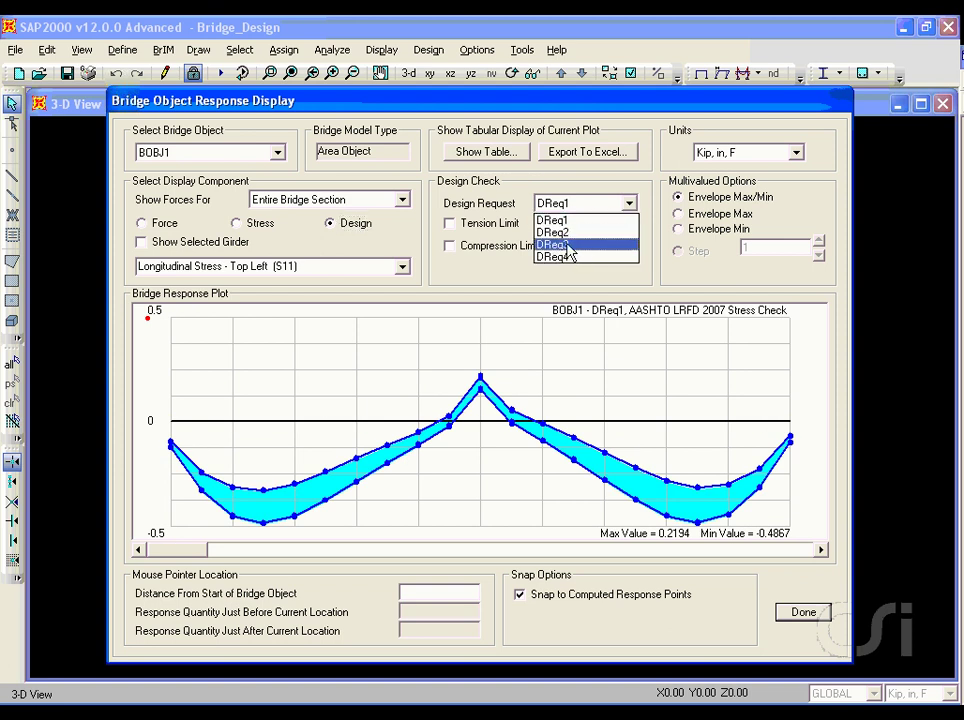
- Plot the DReq3 flexure check with positive and negative resistance curves, then pick DReq4
{"action": "left_click", "coordinate": [567, 245]}
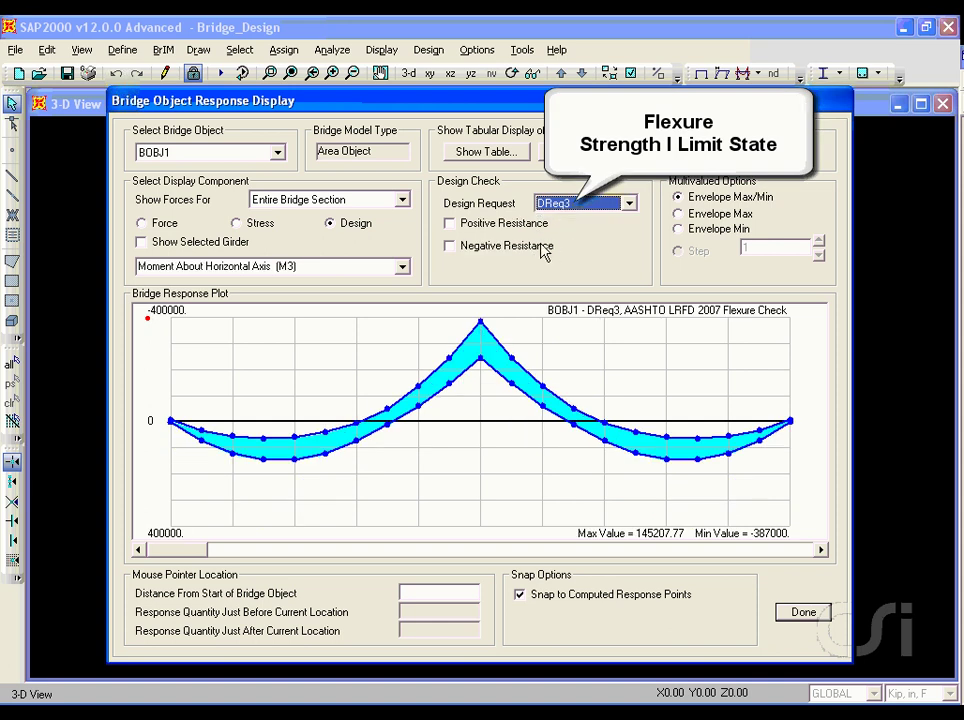
{"action": "left_click", "coordinate": [450, 223]}
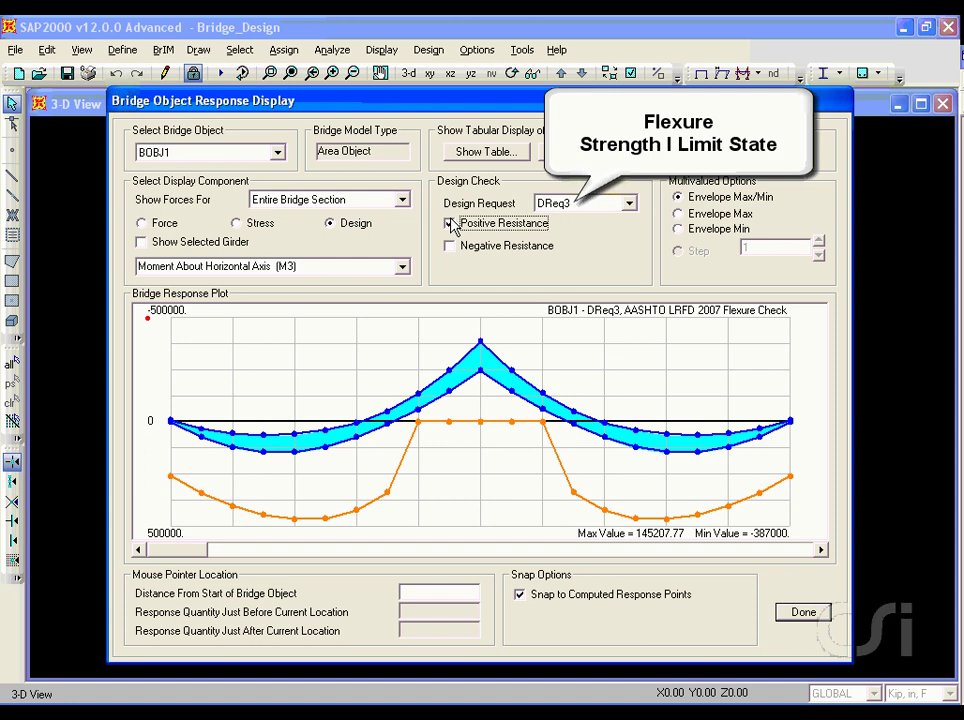
{"action": "left_click", "coordinate": [450, 246]}
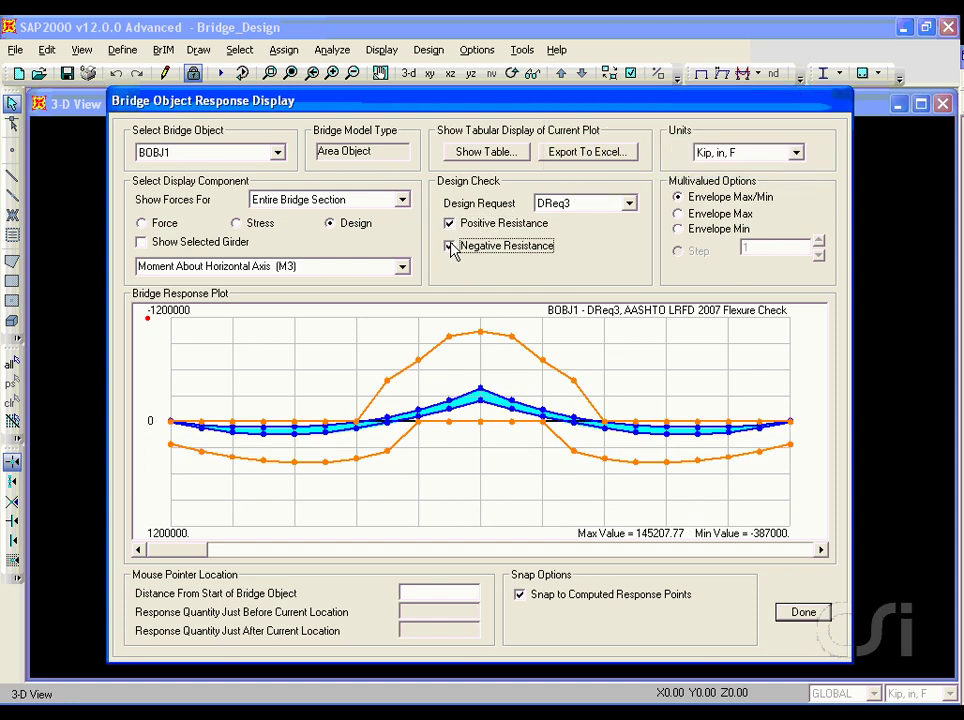
{"action": "left_click", "coordinate": [629, 205]}
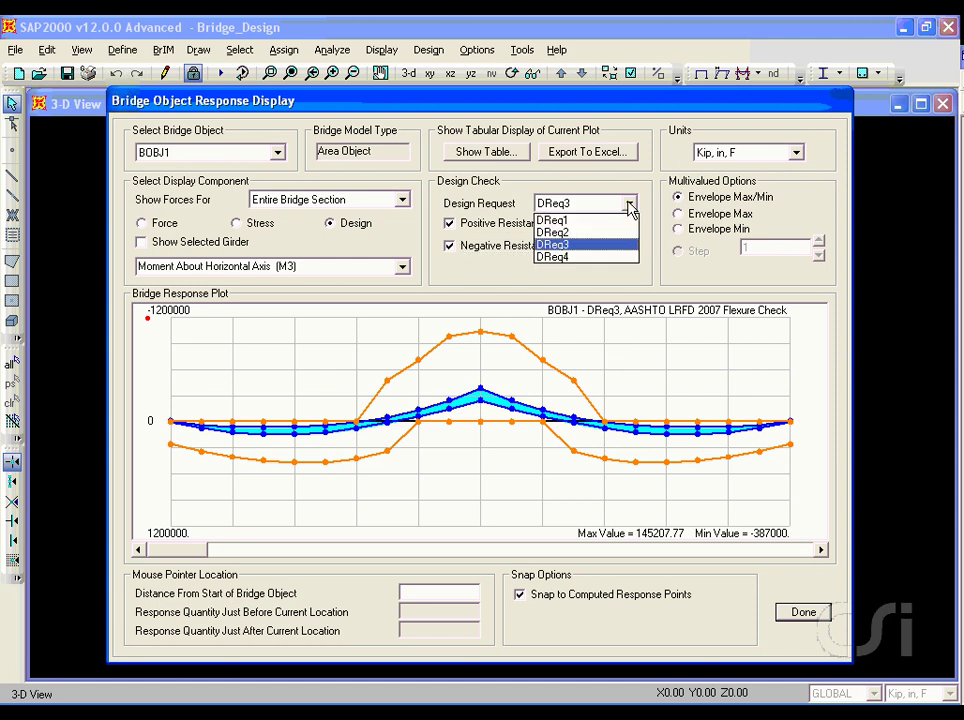
{"action": "left_click", "coordinate": [555, 259]}
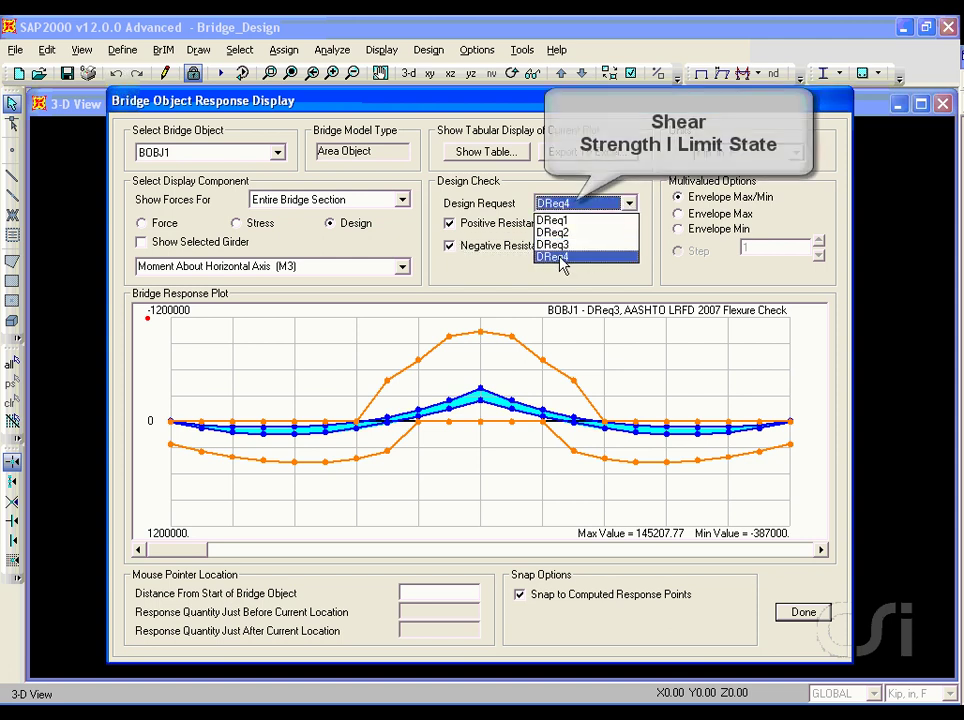
- Plot DReq4's required shear, torsion, and combined shear-and-torsion rebar per length
{"action": "left_click", "coordinate": [558, 258]}
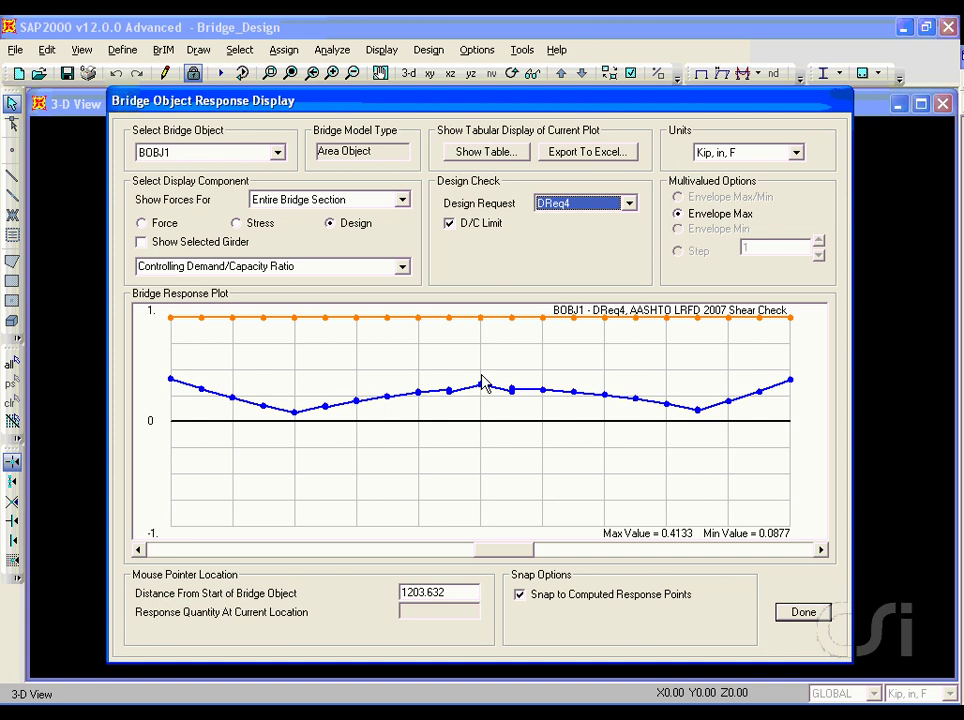
{"action": "left_click", "coordinate": [402, 268]}
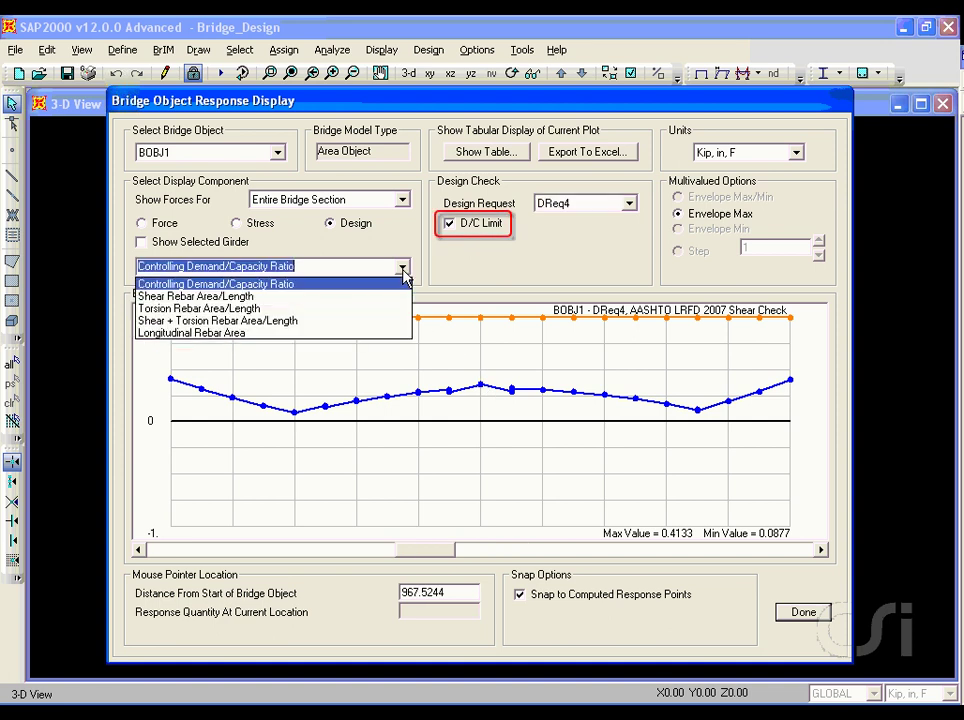
{"action": "left_click", "coordinate": [276, 297]}
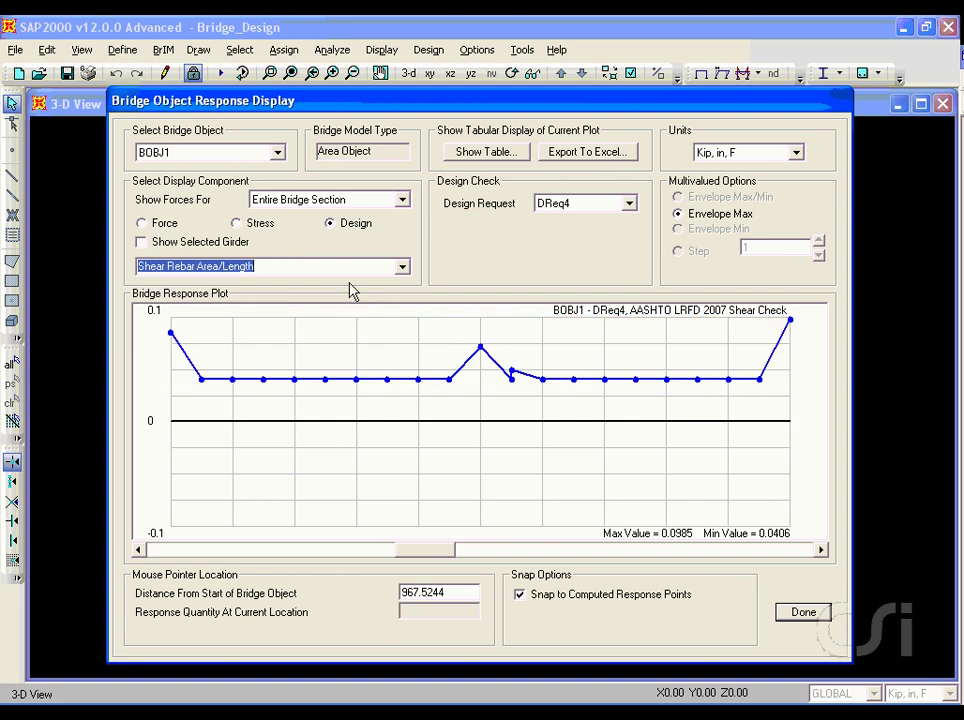
{"action": "left_click", "coordinate": [401, 267]}
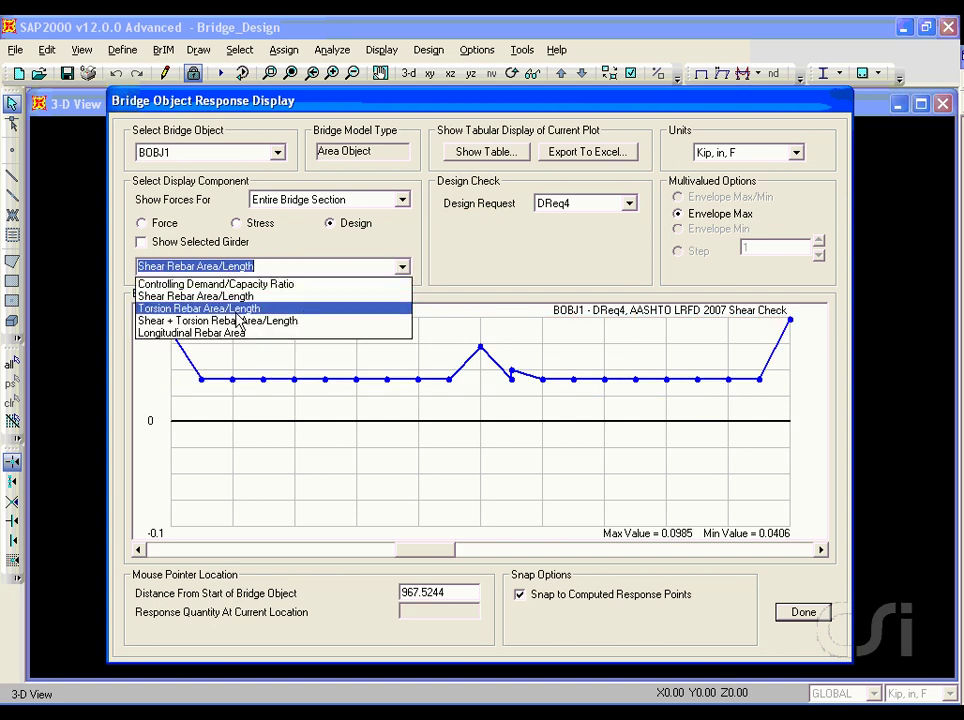
{"action": "left_click", "coordinate": [258, 313]}
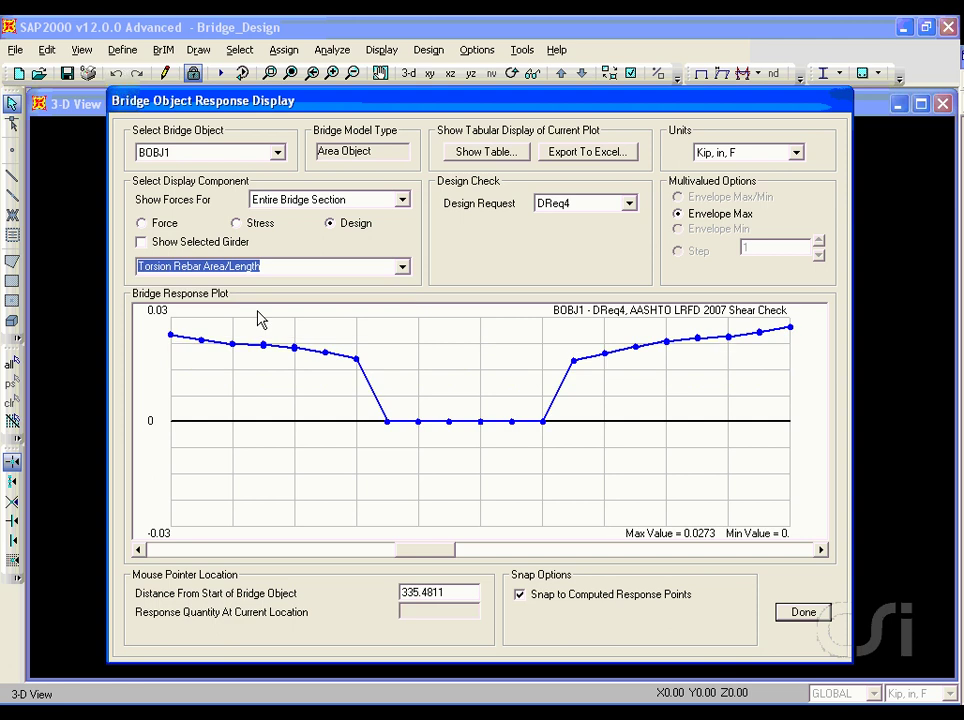
{"action": "left_click", "coordinate": [401, 268]}
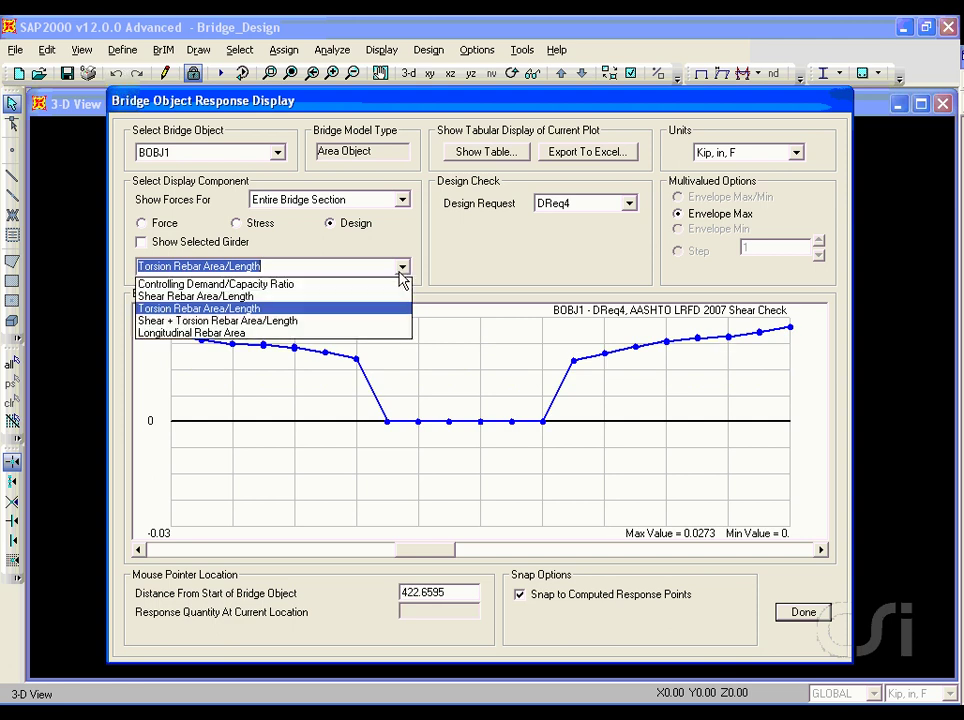
{"action": "left_click", "coordinate": [253, 321]}
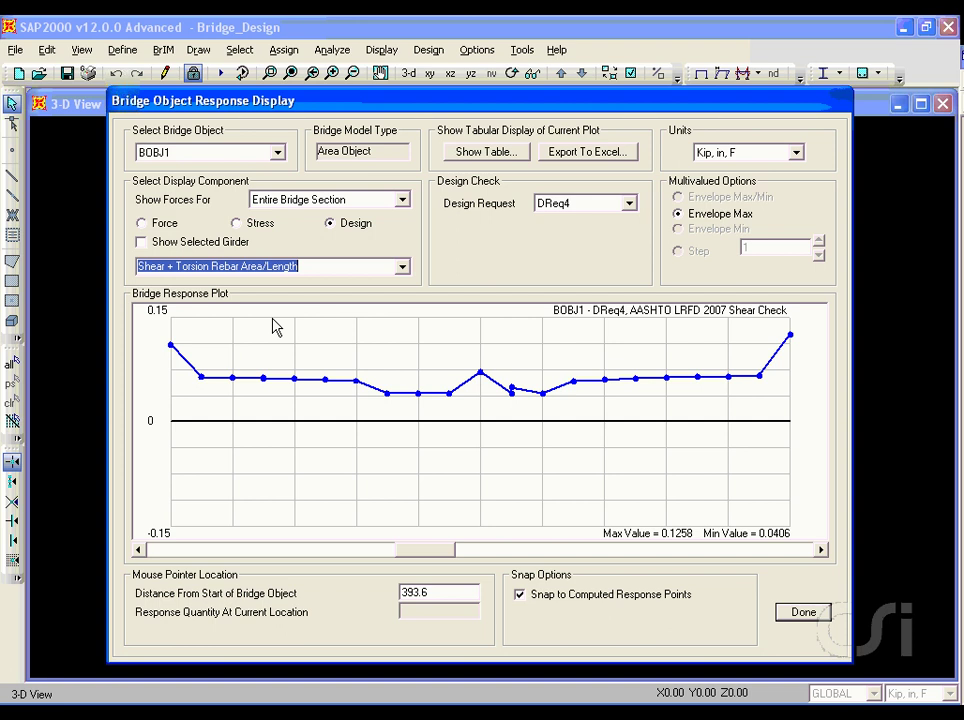
- Show the DReq4 shear results for the Left Exterior Web, then Interior Web 2
{"action": "left_click", "coordinate": [402, 201]}
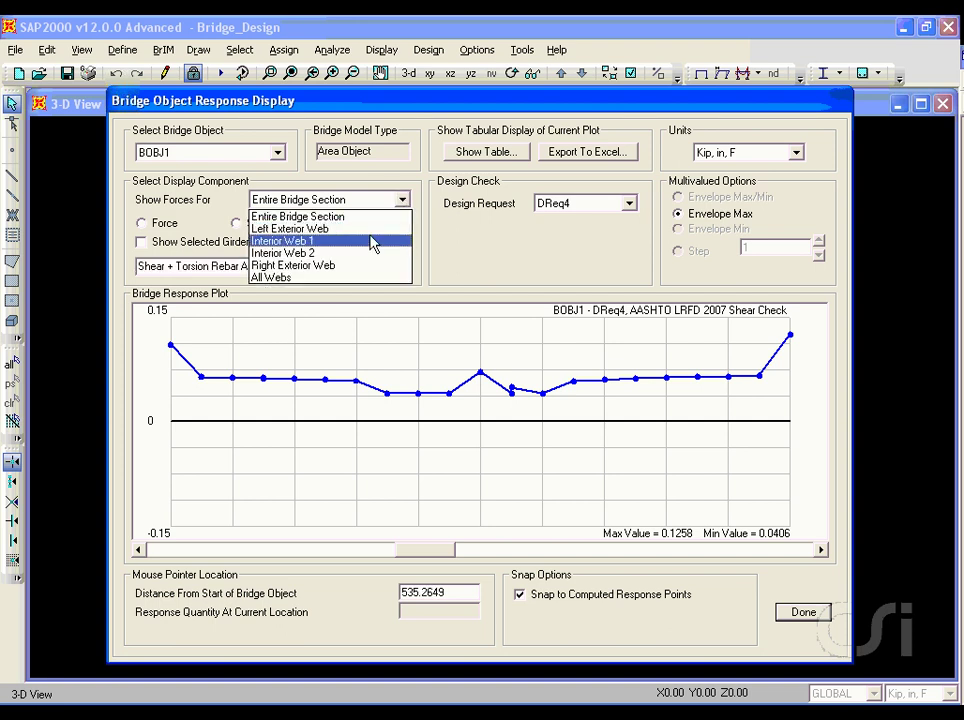
{"action": "left_click", "coordinate": [304, 232]}
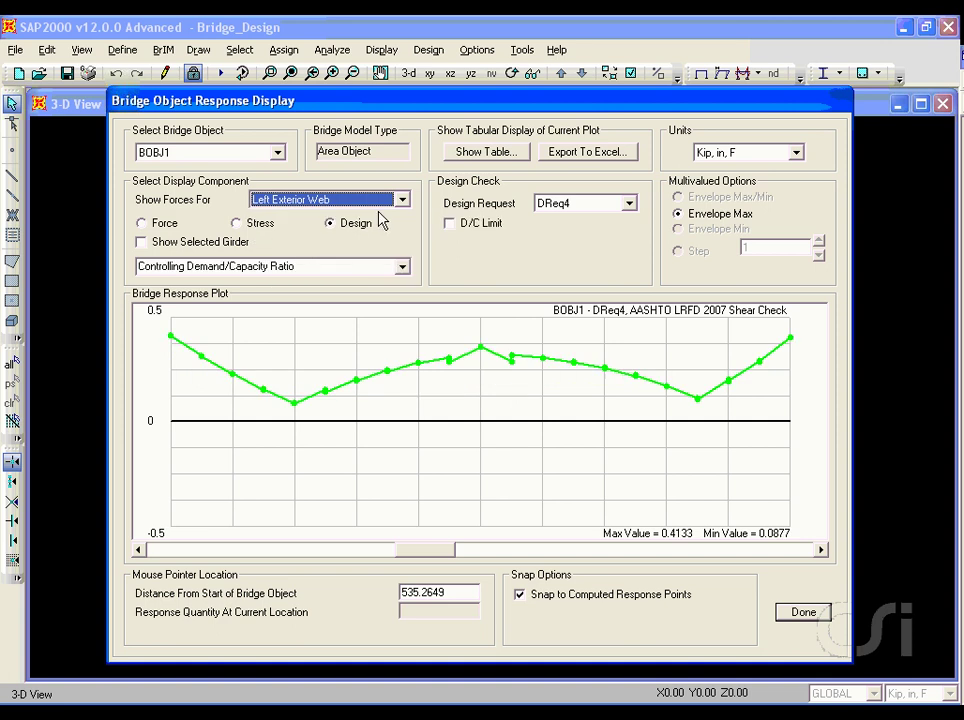
{"action": "left_click", "coordinate": [401, 200]}
{"action": "left_click", "coordinate": [321, 254]}
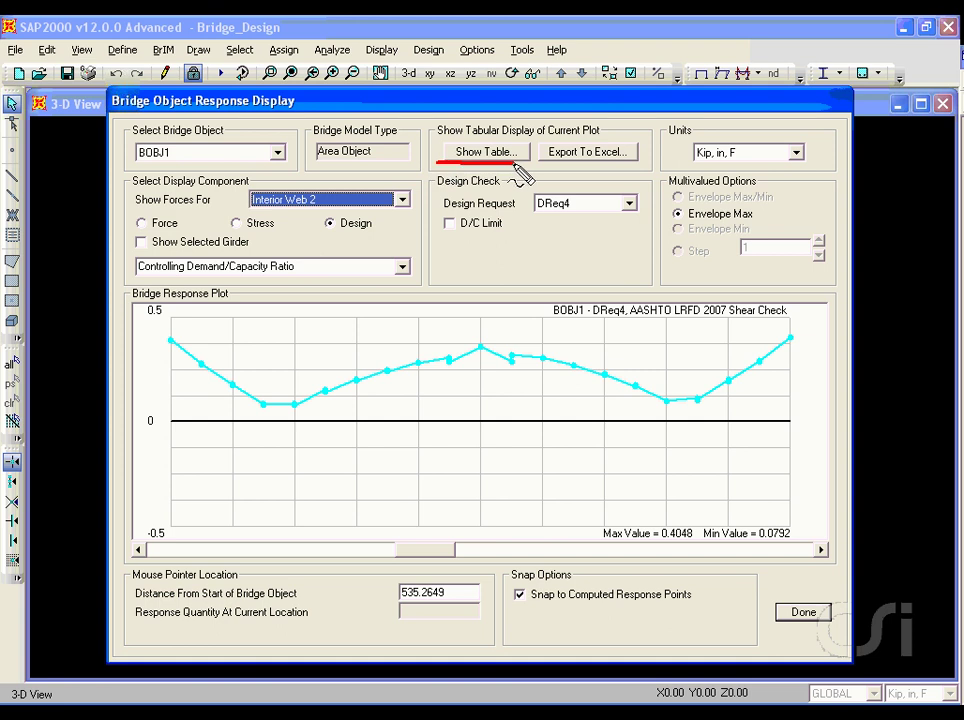
{"action": "left_click", "coordinate": [627, 204]}
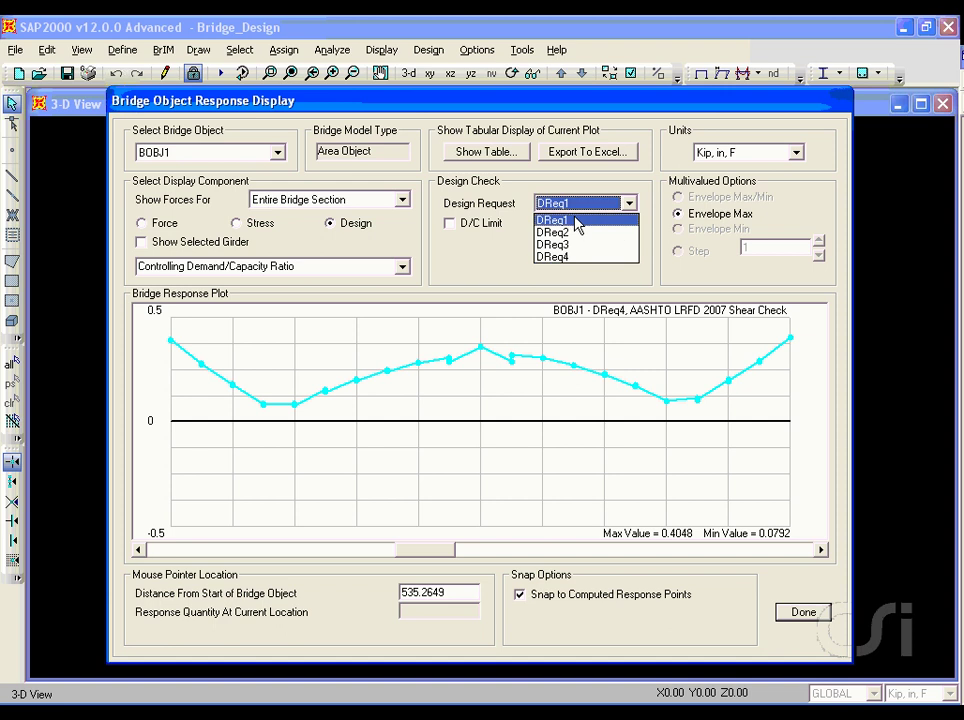
- Switch back to DReq1 and review its Bridge Response Data table before closing it
{"action": "left_click", "coordinate": [570, 221]}
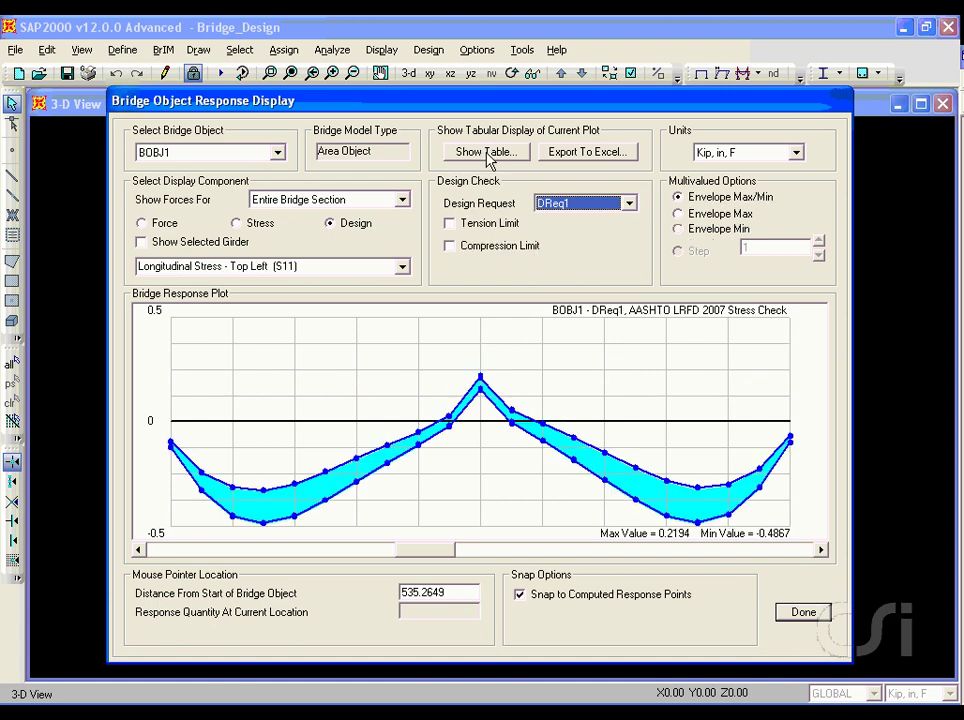
{"action": "left_click", "coordinate": [487, 155]}
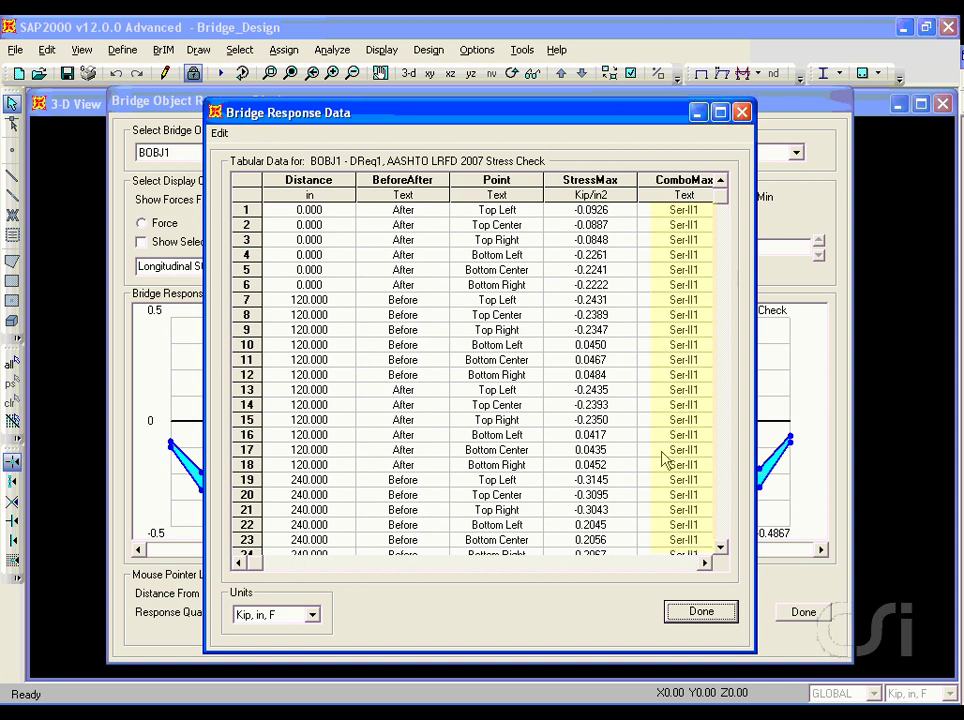
{"action": "left_click", "coordinate": [702, 614]}
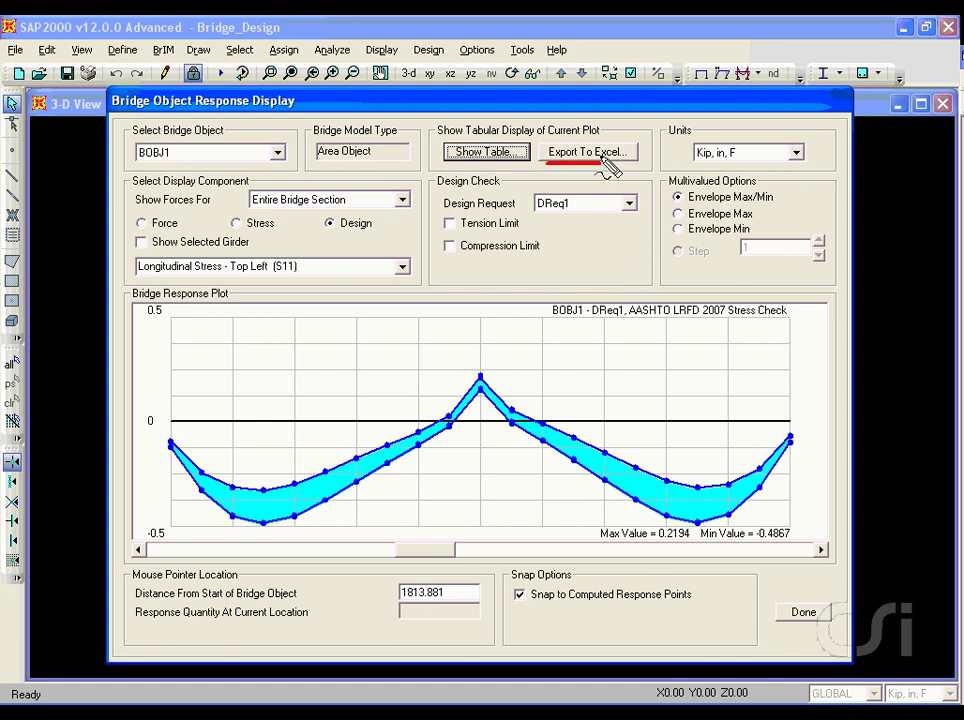
- Export the DReq1 stress table to Excel, review it, and close Book1 without saving
{"action": "left_click", "coordinate": [602, 160]}
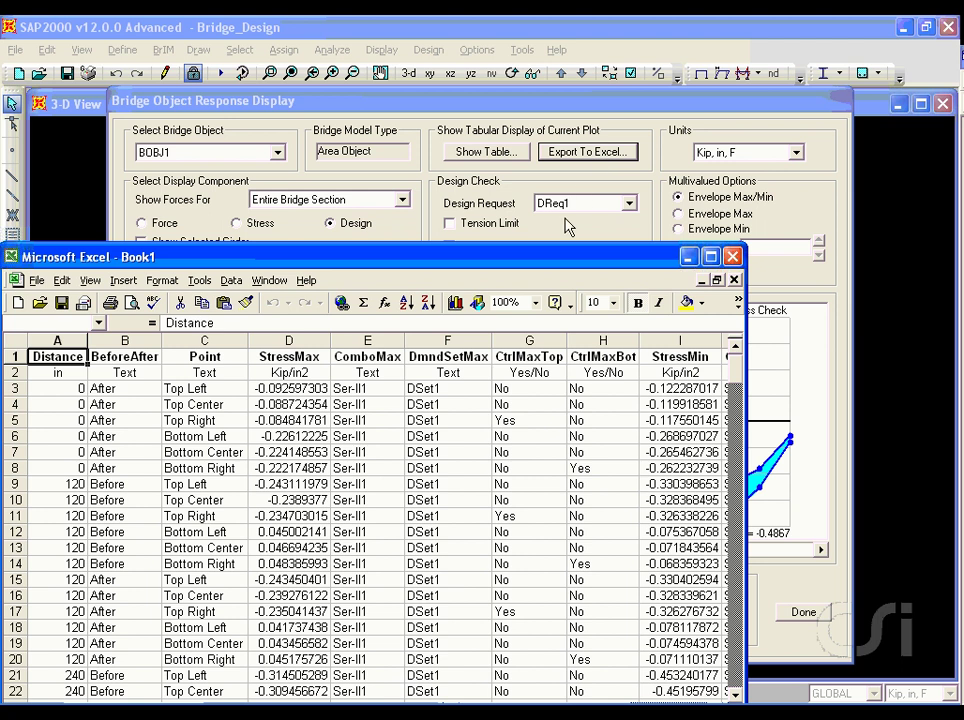
{"action": "left_click_drag", "start_coordinate": [557, 263], "coordinate": [634, 179]}
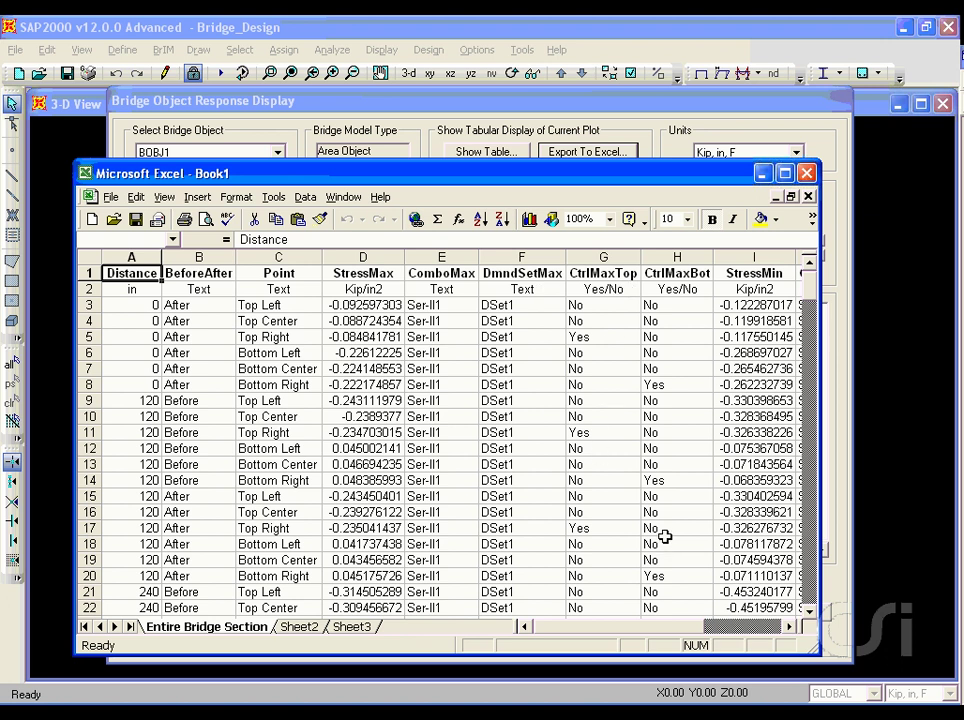
{"action": "left_click", "coordinate": [808, 174]}
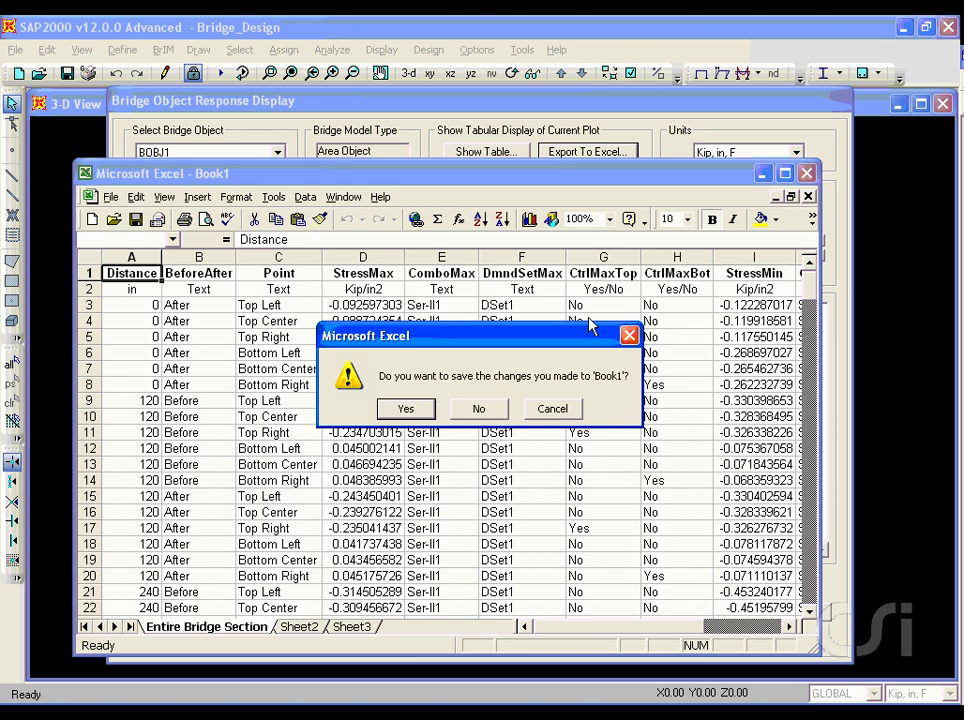
{"action": "left_click", "coordinate": [485, 409]}
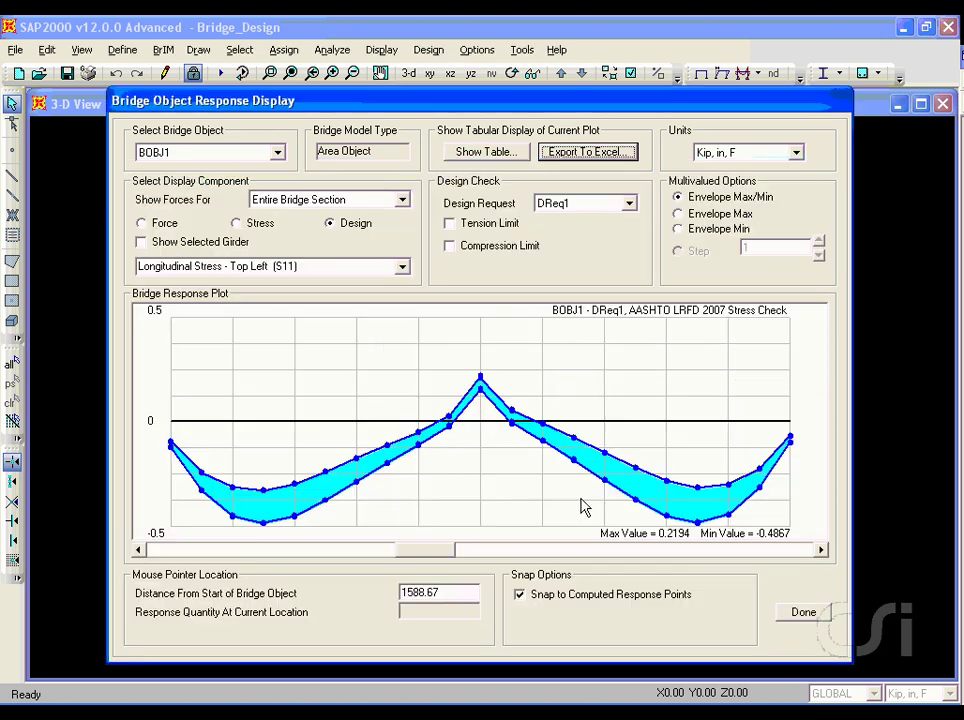